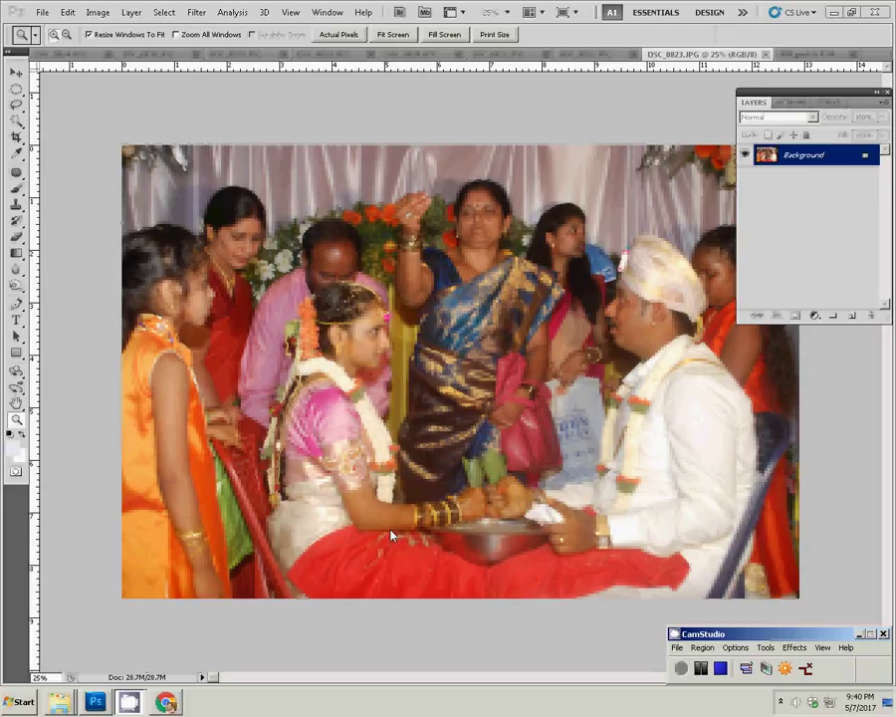
# - Resize the wedding photo to 8 inches wide with proportions constrained
pyautogui.hotkey('ctrl', 'alt', 'i')
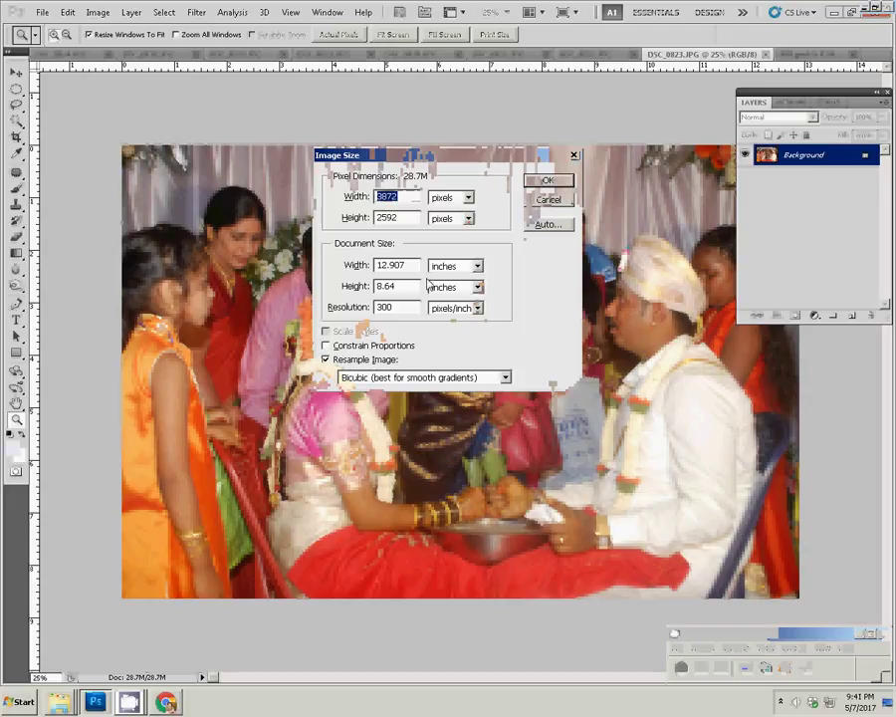
pyautogui.click(326, 346)
pyautogui.click(326, 346)
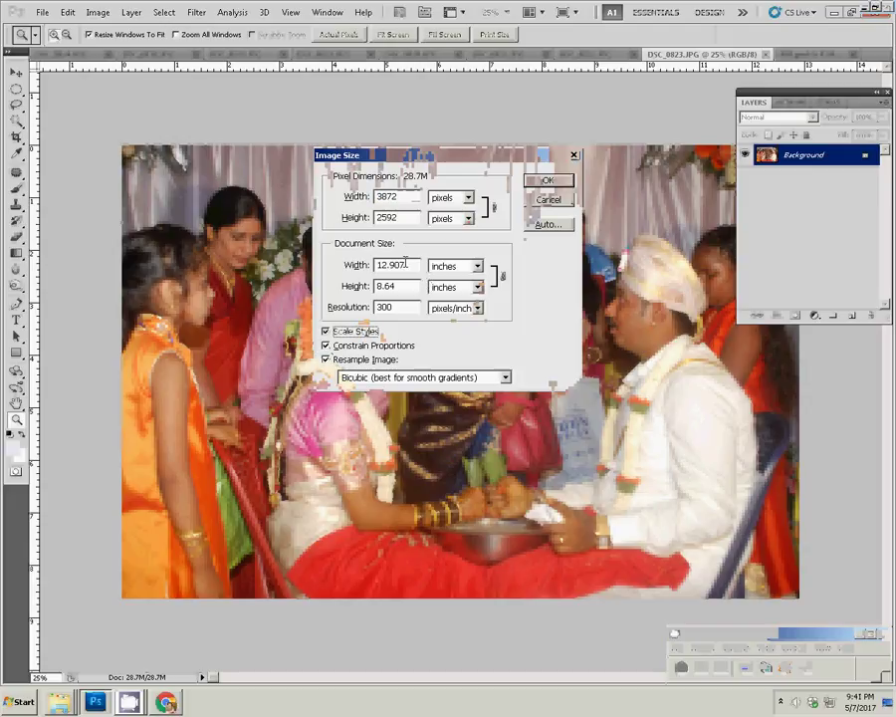
pyautogui.press('Tab')
pyautogui.write('8')
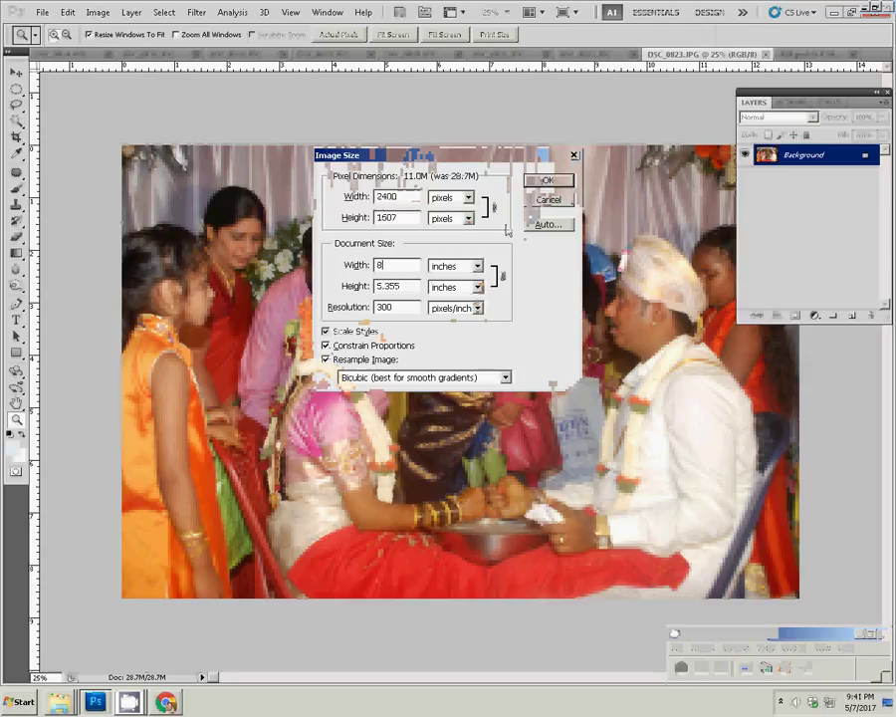
pyautogui.press('Return')
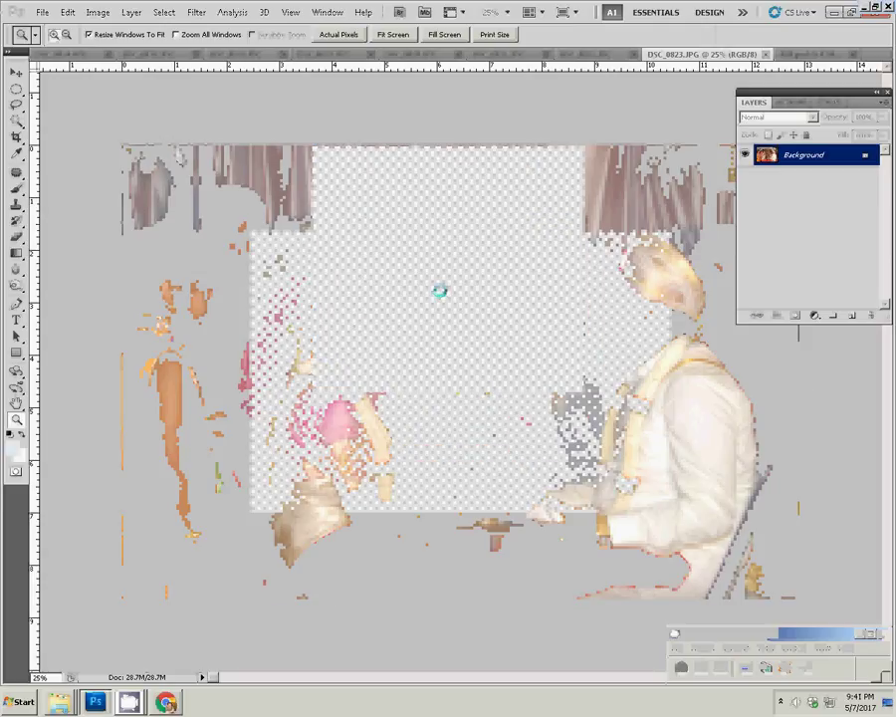
# - Cut the entire photo to the clipboard and close DSC_0823.JPG without saving
pyautogui.click(162, 12)
pyautogui.click(165, 26)
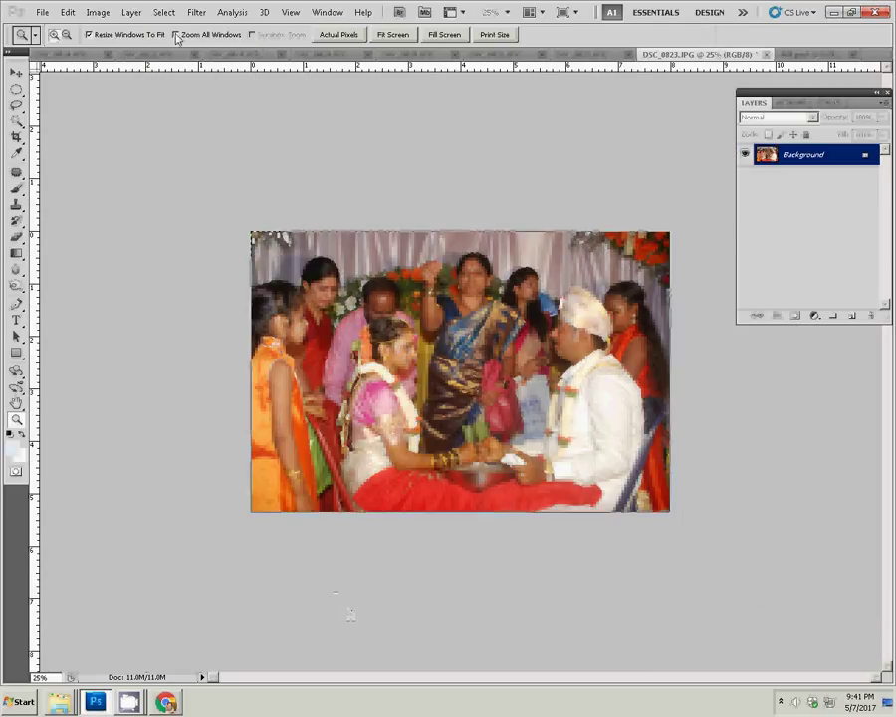
pyautogui.click(66, 12)
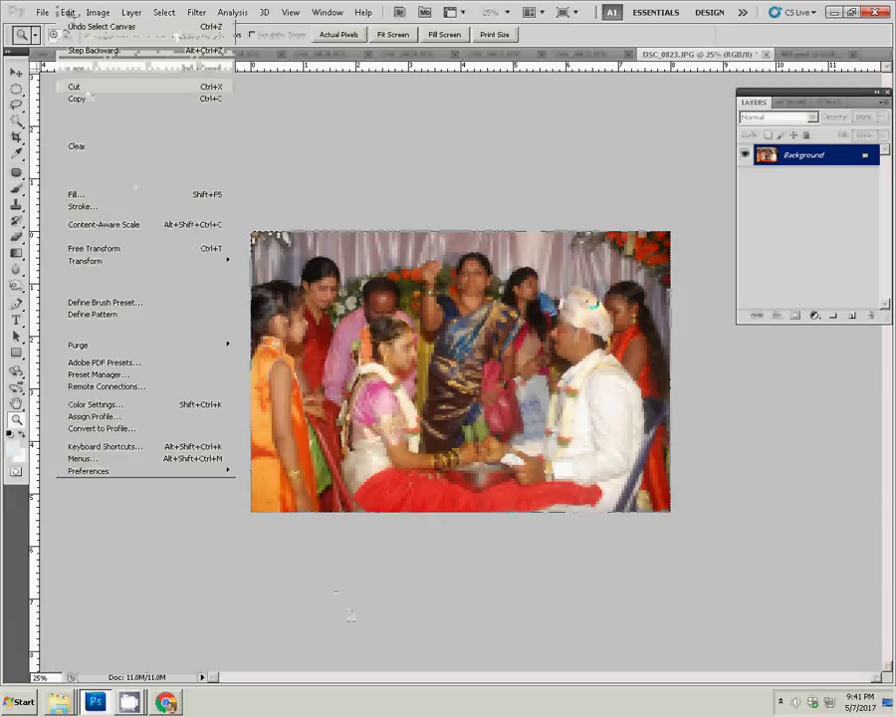
pyautogui.click(75, 87)
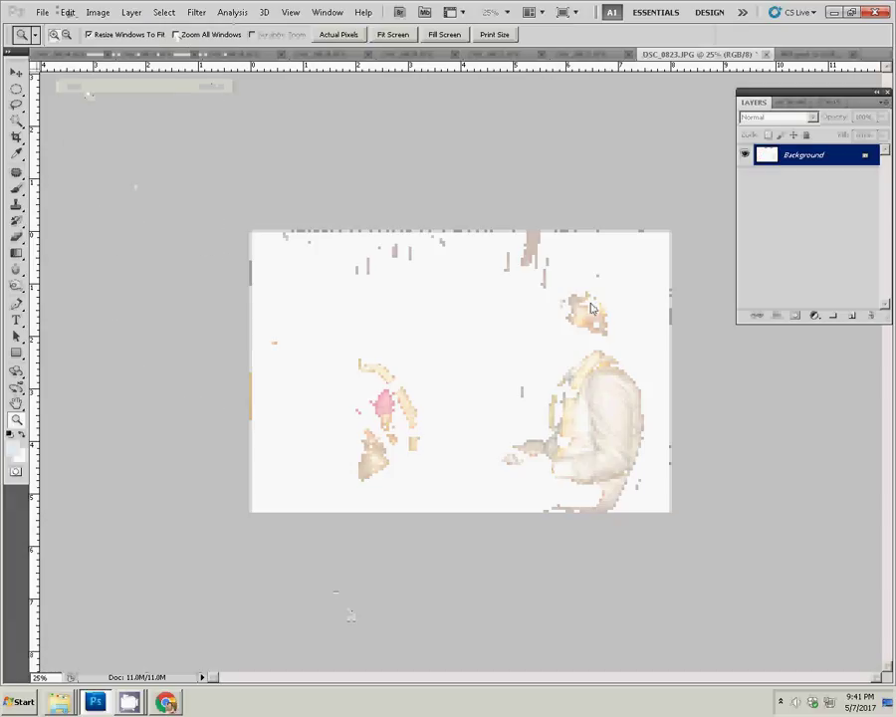
pyautogui.click(767, 55)
pyautogui.click(452, 261)
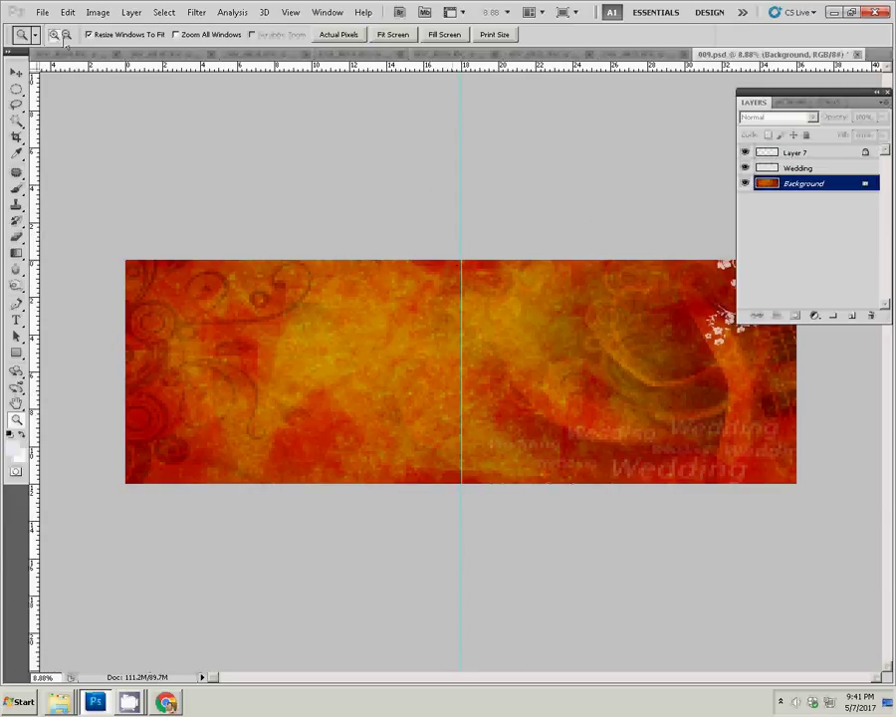
# - Paste the photo into 009.psd and move it to the spread's lower right
pyautogui.click(68, 12)
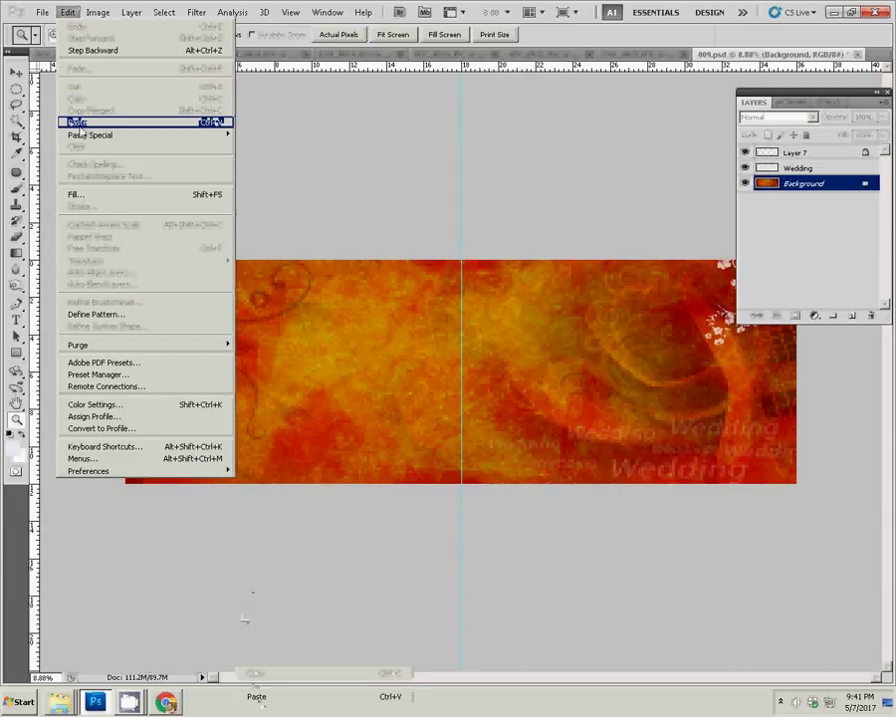
pyautogui.click(78, 123)
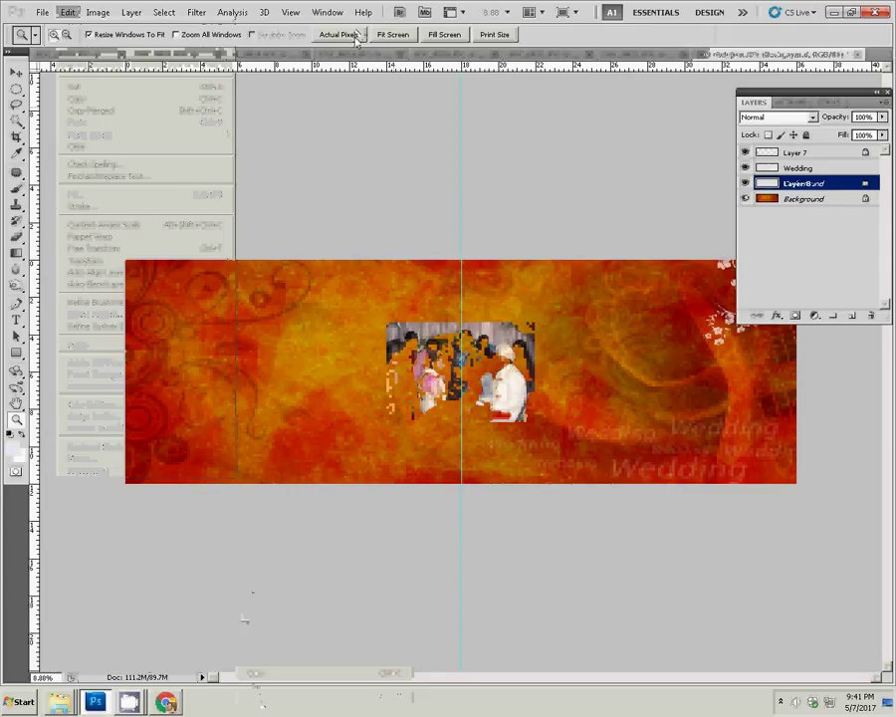
pyautogui.click(16, 75)
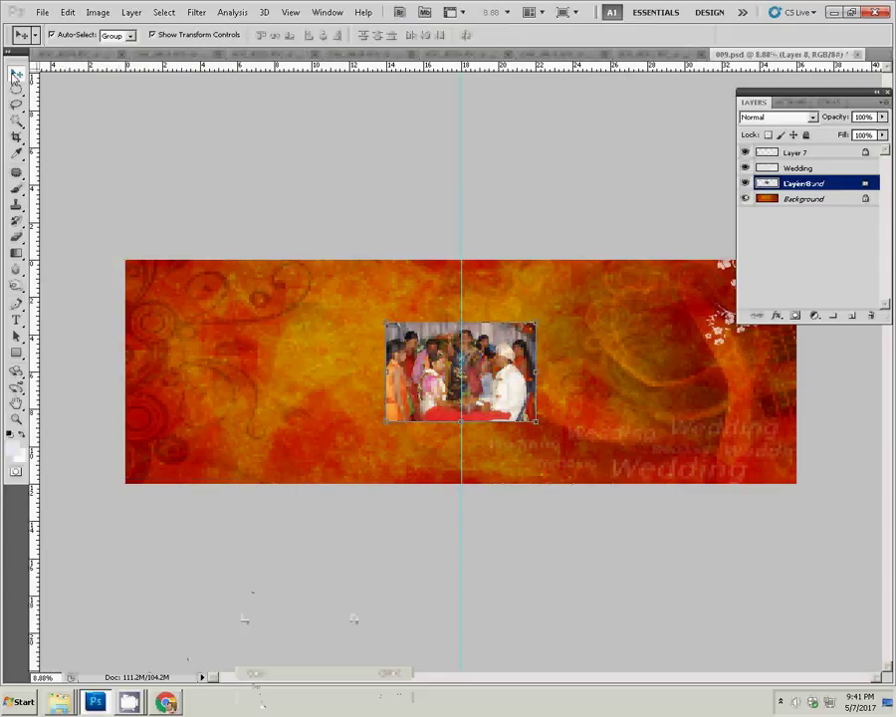
pyautogui.moveTo(508, 354); pyautogui.dragTo(742, 396)
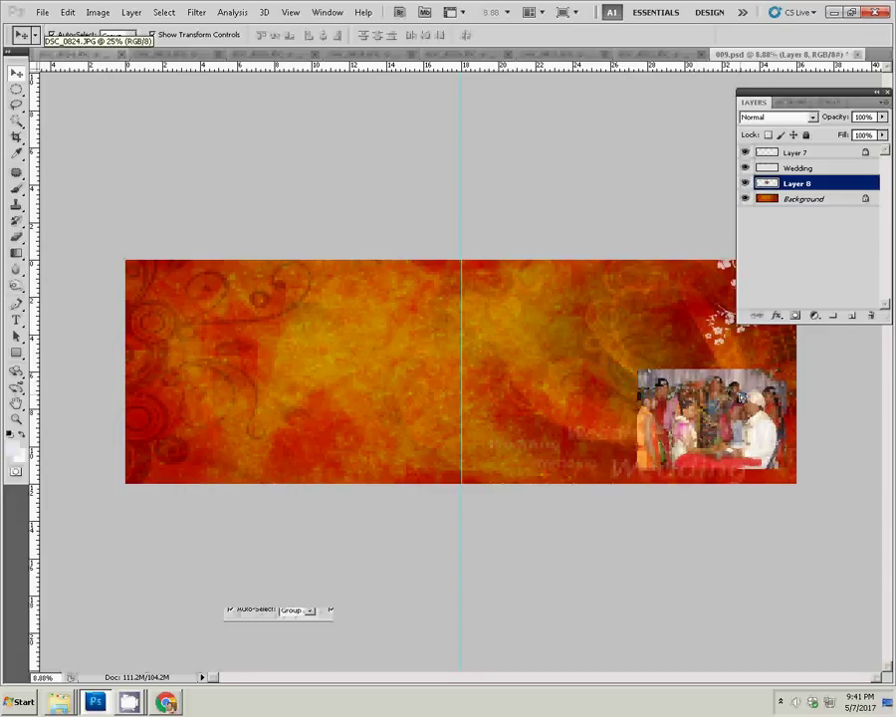
pyautogui.click(742, 396)
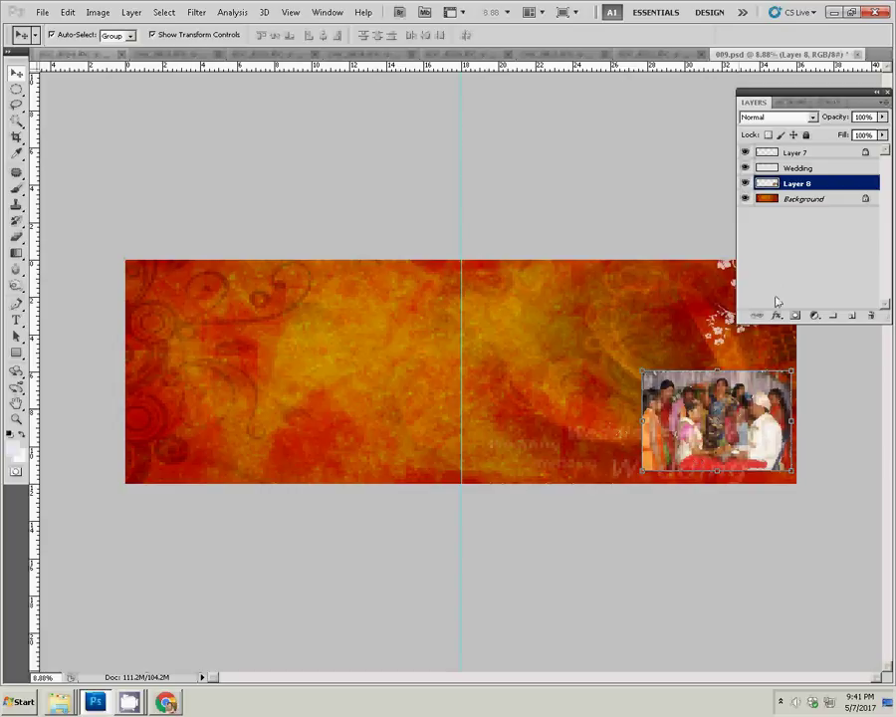
# - Raise Layer 8 to the top of the stack and switch to DSC_0822.JPG
pyautogui.hotkey('ctrl', ']')
pyautogui.hotkey('ctrl', ']')
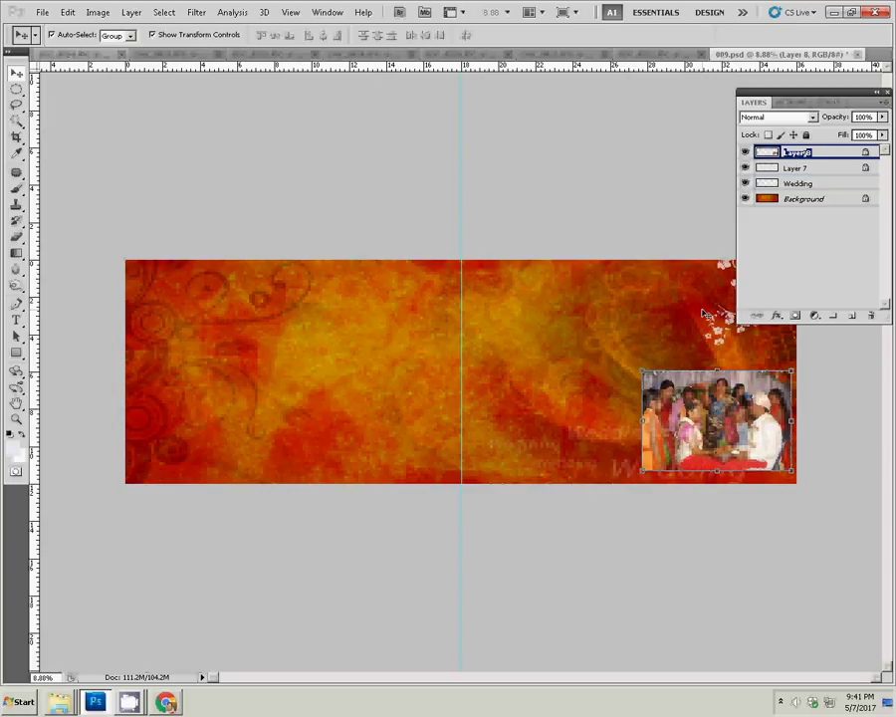
pyautogui.press('Return')
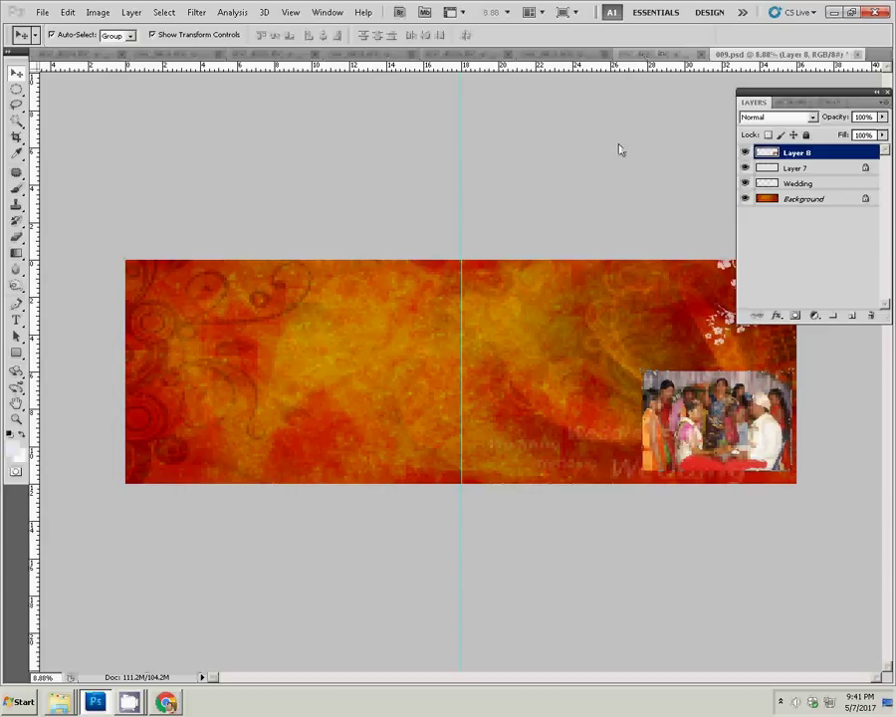
pyautogui.hotkey('ctrl', 'Tab')
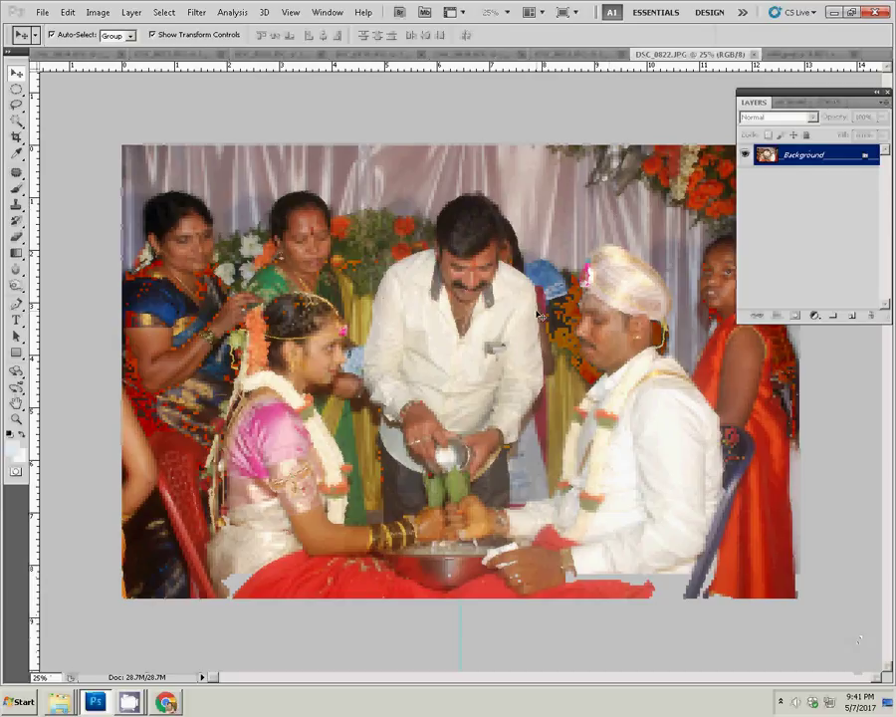
# - Resize DSC_0822.JPG to a document width of 8 inches
pyautogui.hotkey('ctrl', 'alt', 'i')
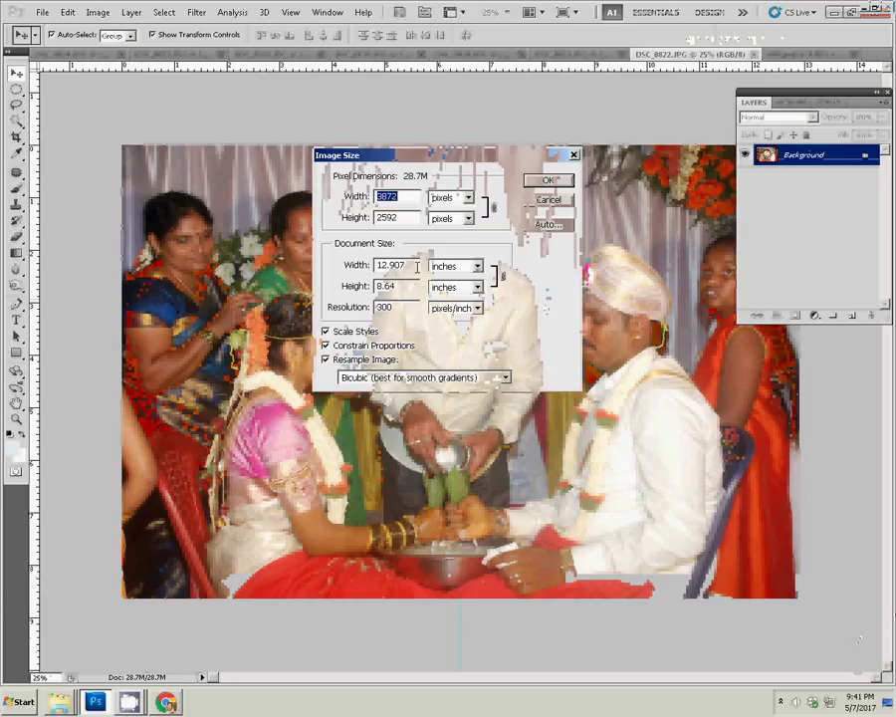
pyautogui.click(391, 265)
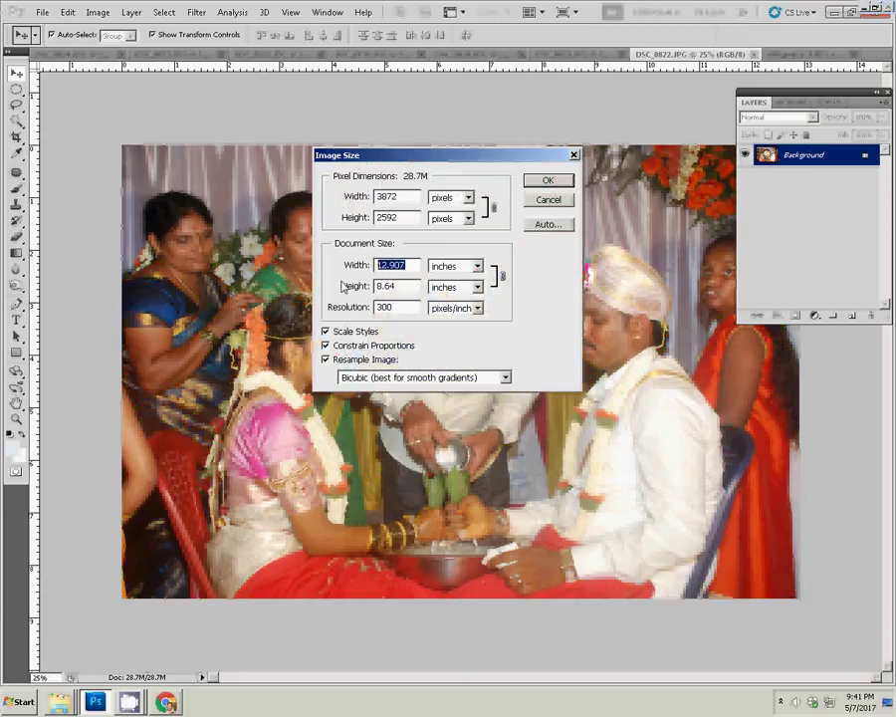
pyautogui.write('8')
pyautogui.press('Return')
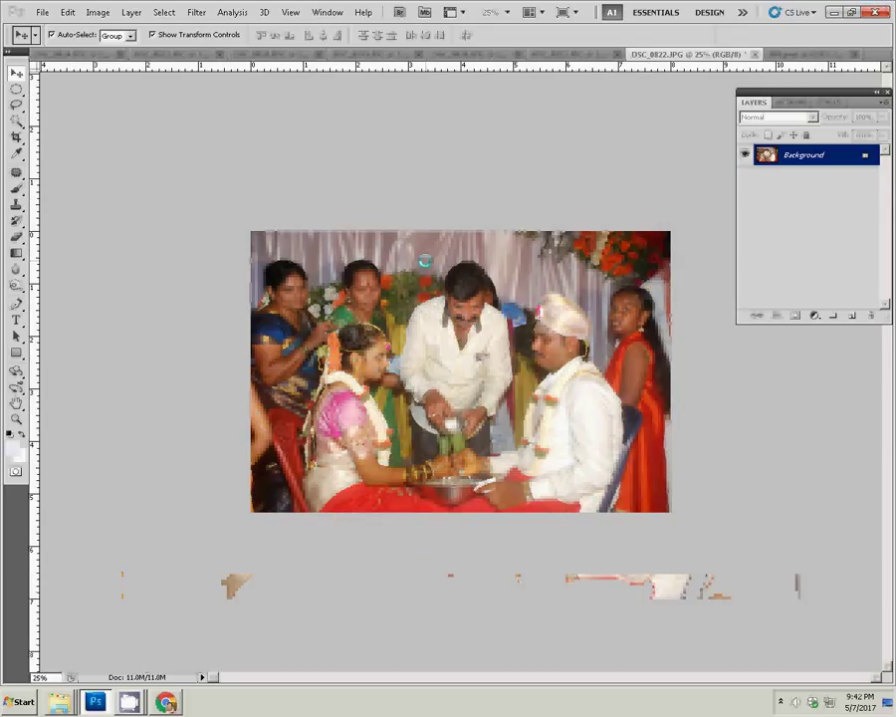
# - Cut the whole photo to the clipboard and close DSC_0822.JPG without saving
pyautogui.hotkey('ctrl', 'a')
pyautogui.hotkey('ctrl', 't')
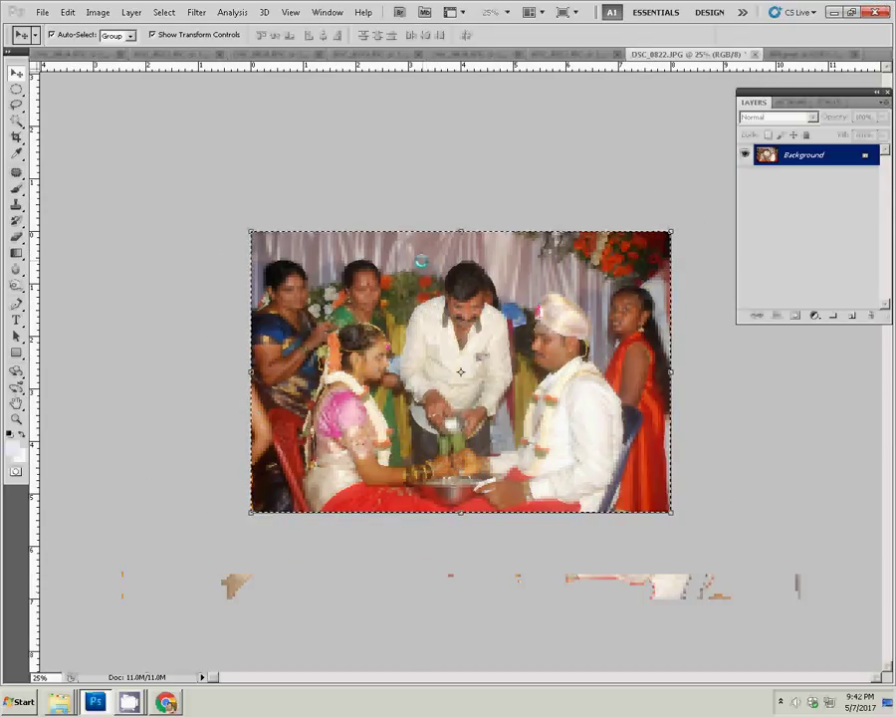
pyautogui.press('BackSpace')
pyautogui.hotkey('ctrl', 'w')
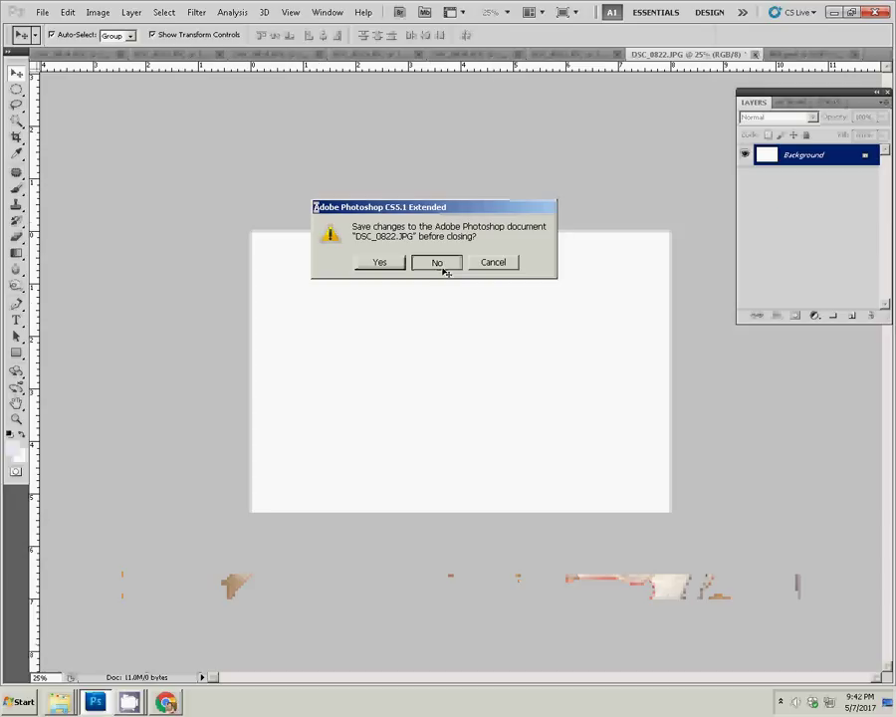
pyautogui.click(437, 262)
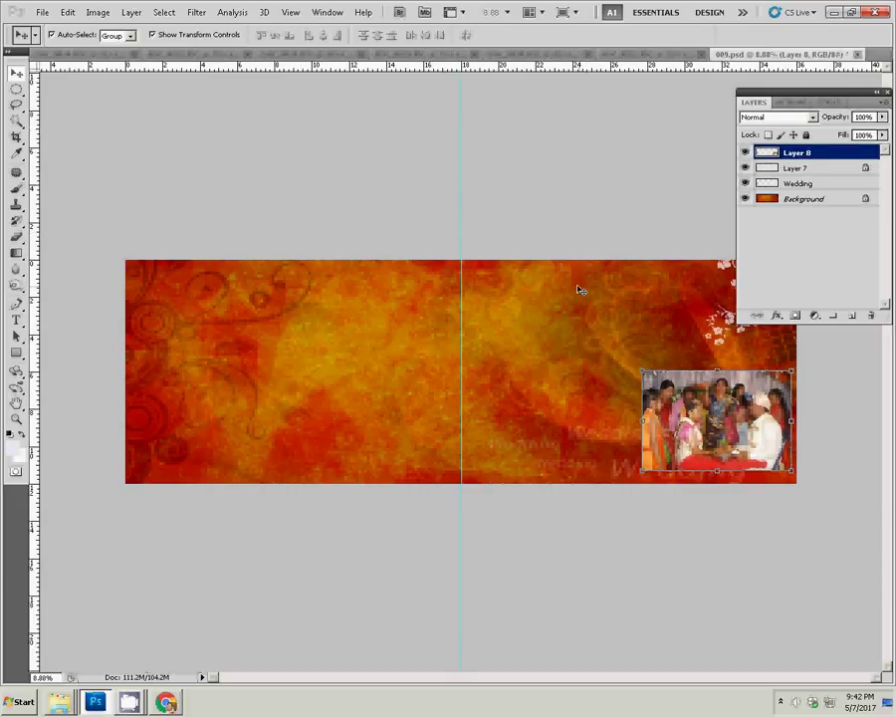
# - Paste the second photo as Layer 9 above the first at the right edge, then switch to the next photo
pyautogui.hotkey('ctrl', 'v')
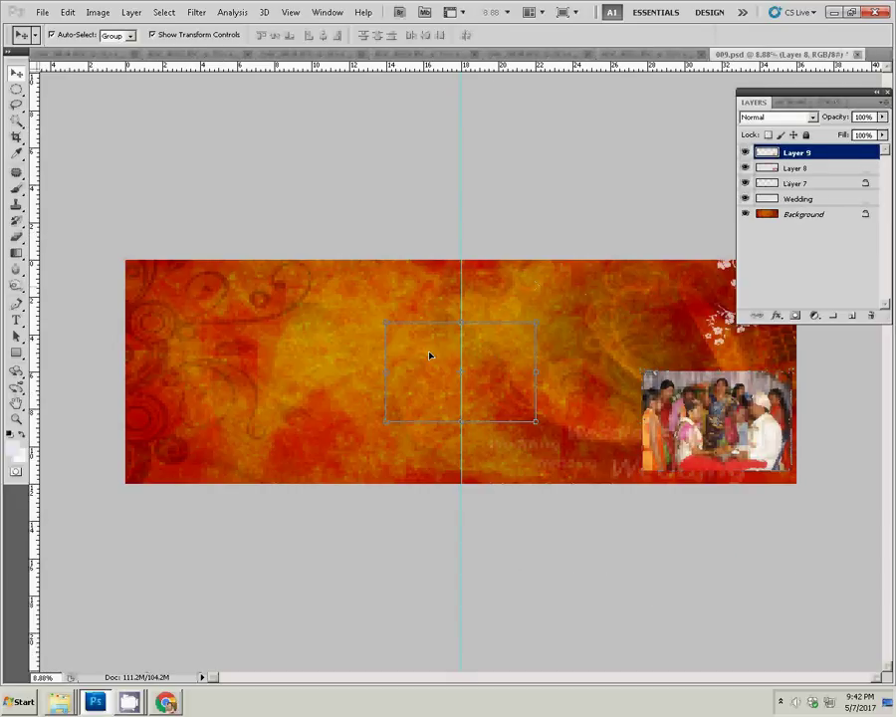
pyautogui.moveTo(430, 355)
pyautogui.mouseDown()
pyautogui.moveTo(593, 329)
pyautogui.moveTo(665, 290)
pyautogui.mouseUp()
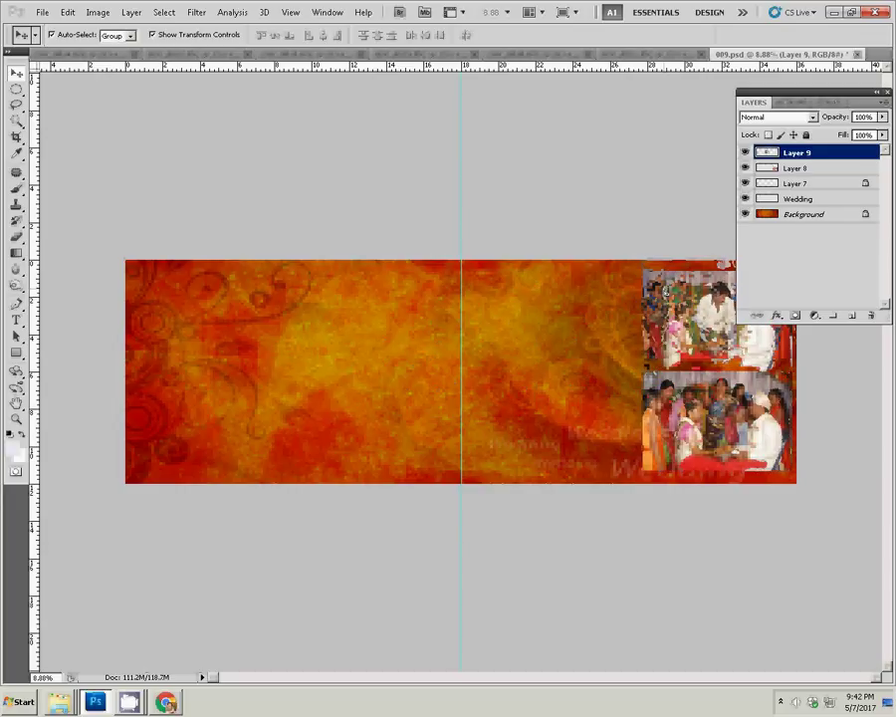
pyautogui.hotkey('ctrl', 't')
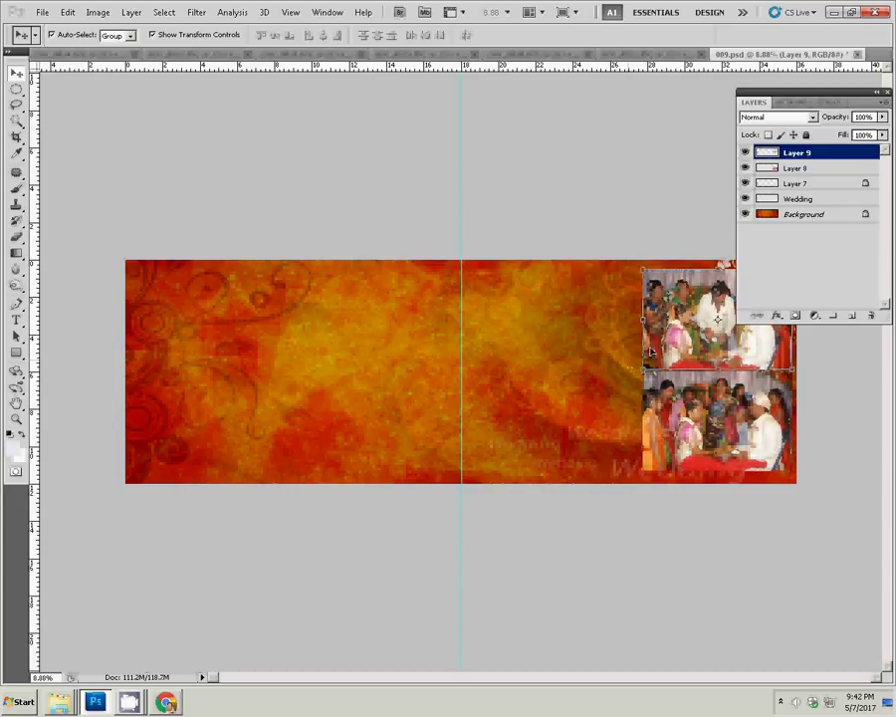
pyautogui.click(705, 454)
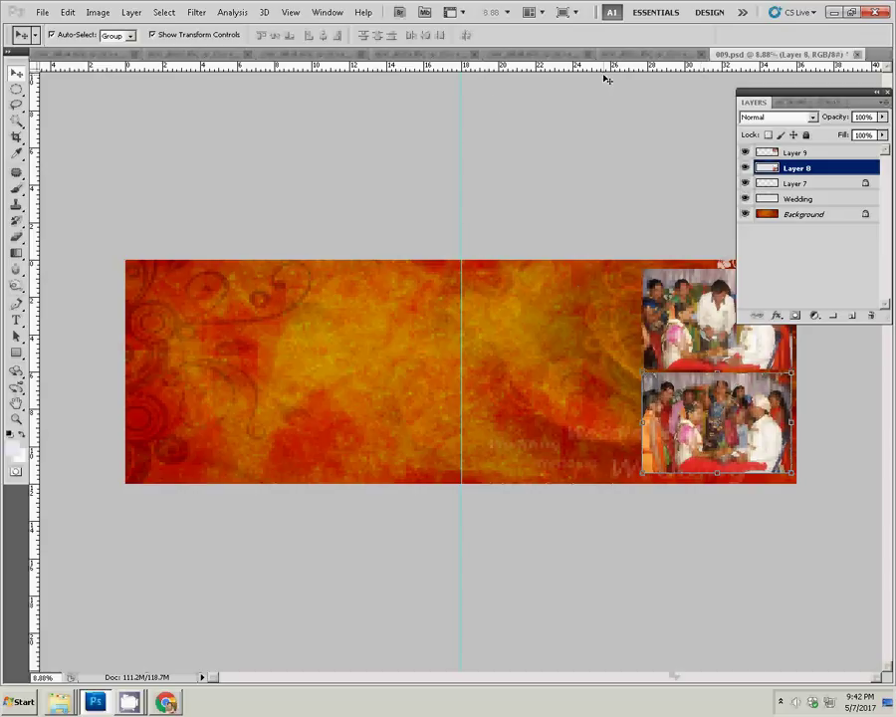
pyautogui.hotkey('ctrl', 'Tab')
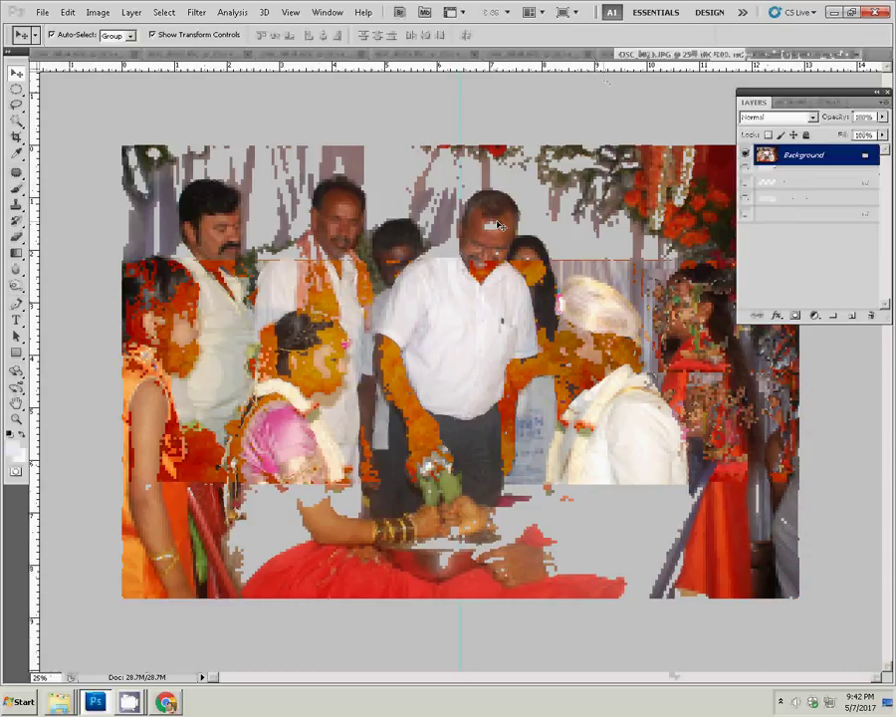
# - Resize DSC_0821.JPG to 8 inches wide
pyautogui.click(91, 13)
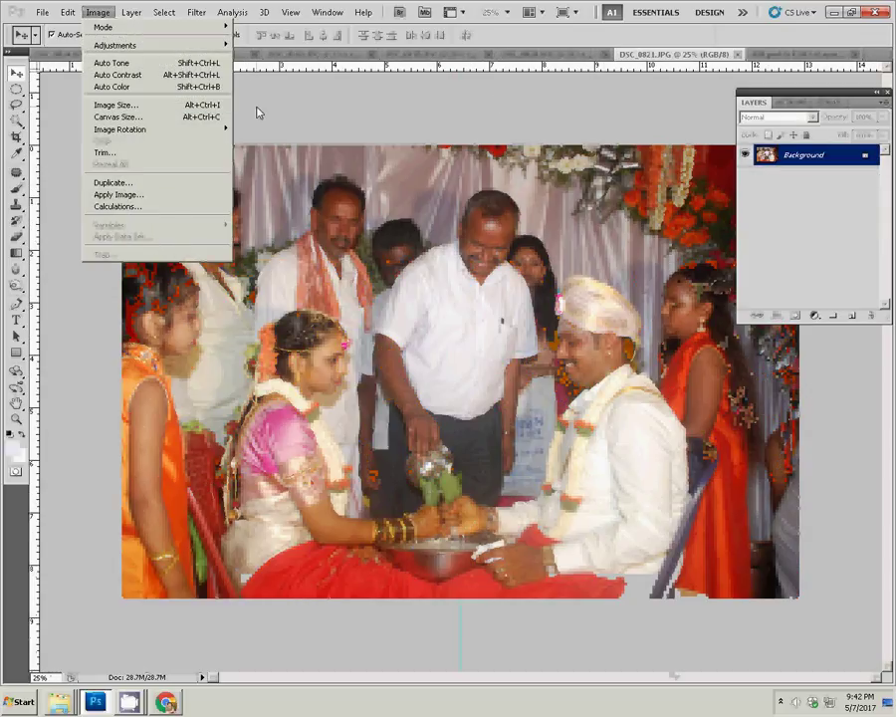
pyautogui.hotkey('ctrl', 'alt', 'i')
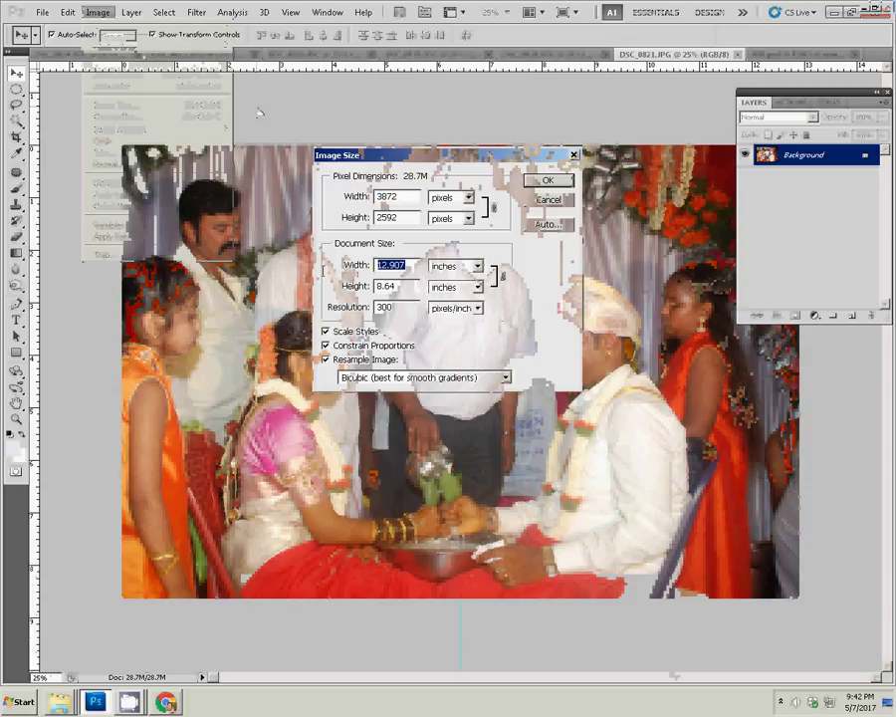
pyautogui.write('8')
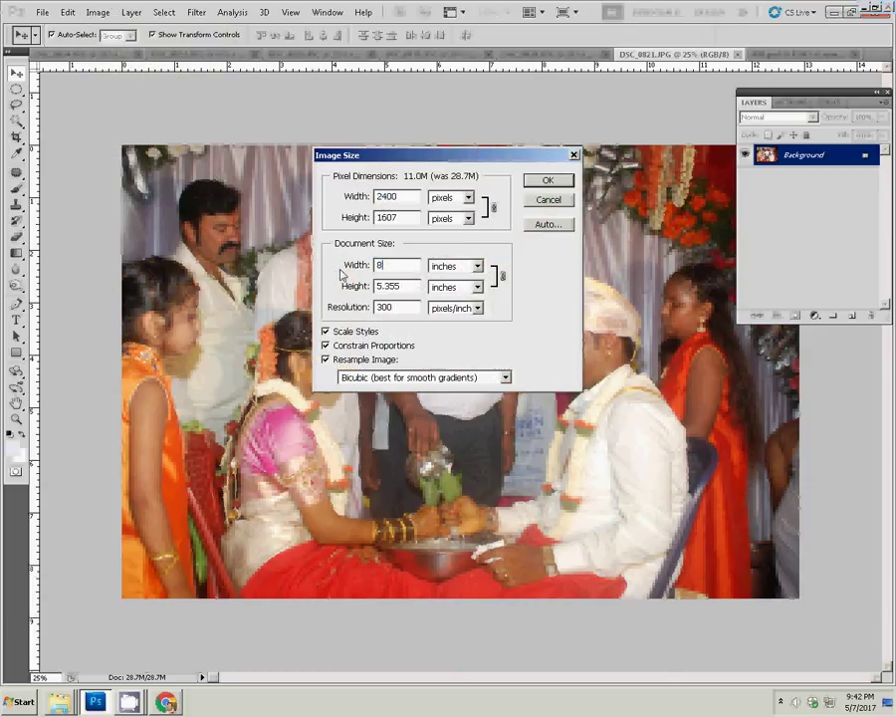
pyautogui.click(547, 180)
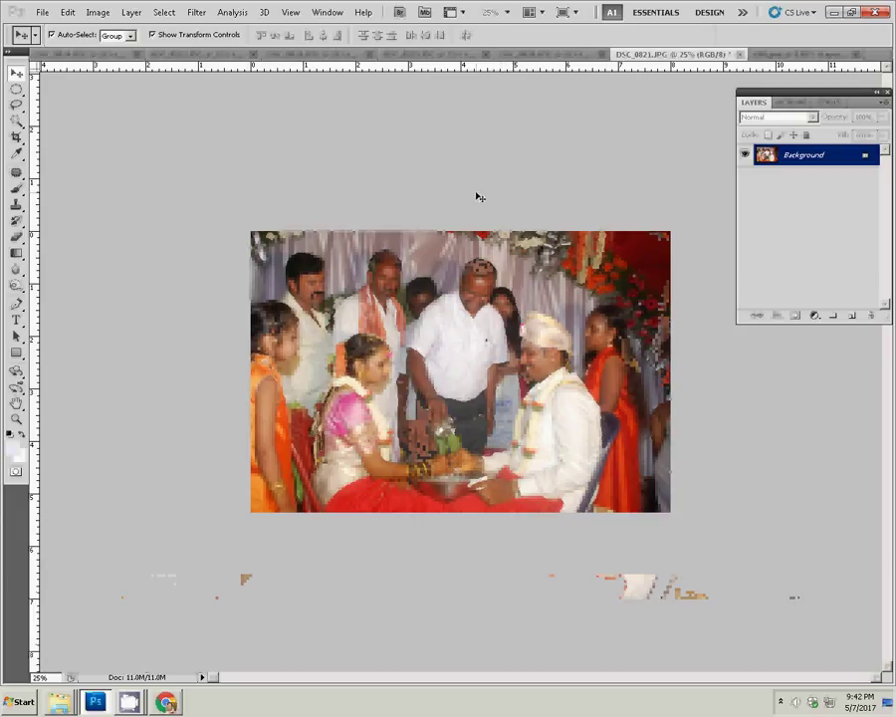
# - Cut the whole photo to the clipboard and close DSC_0821.JPG without saving
pyautogui.hotkey('ctrl', 'a')
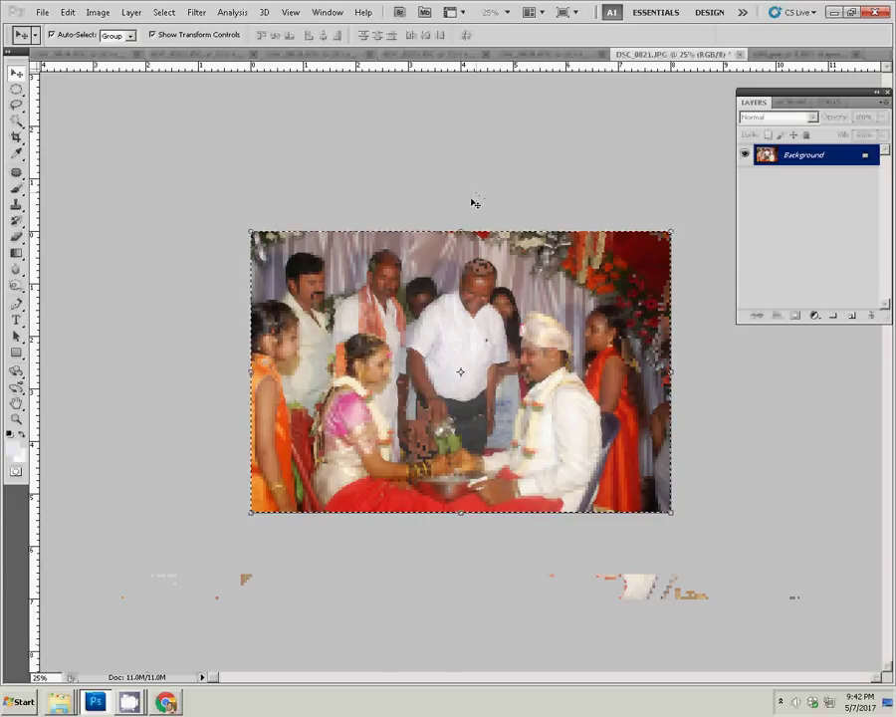
pyautogui.hotkey('ctrl', 'x')
pyautogui.hotkey('ctrl', 'w')
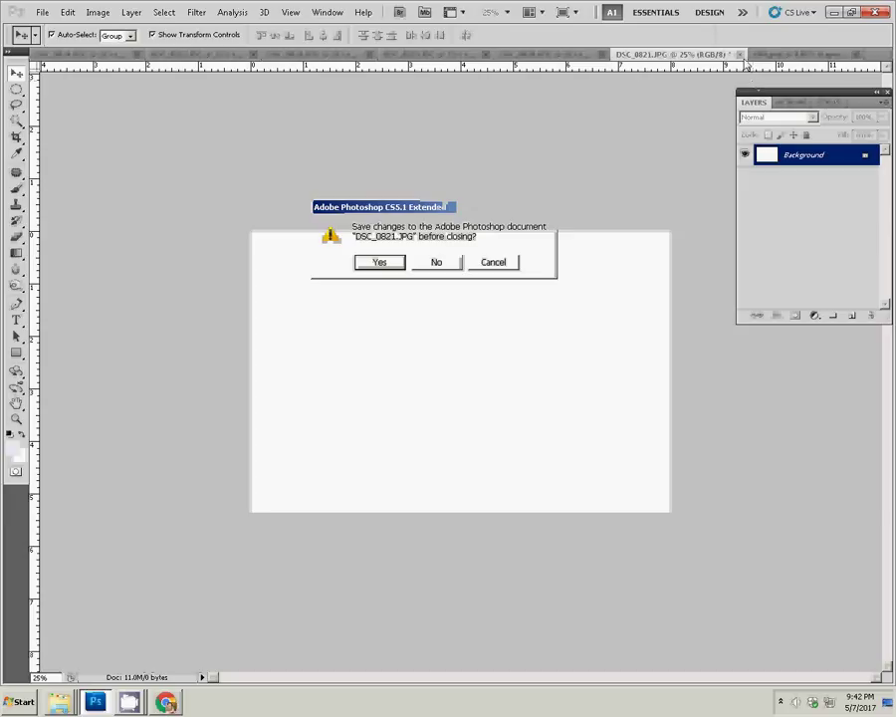
pyautogui.click(441, 264)
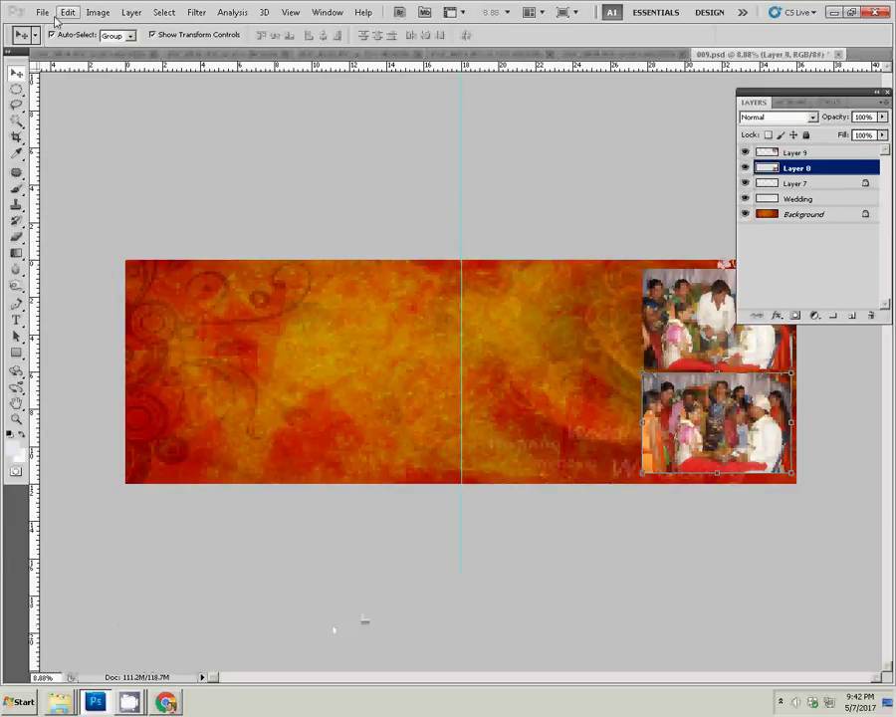
# - Paste the photo as Layer 10 into the right page's lower-left slot, then switch to DSC_0820.JPG
pyautogui.click(62, 14)
pyautogui.click(87, 125)
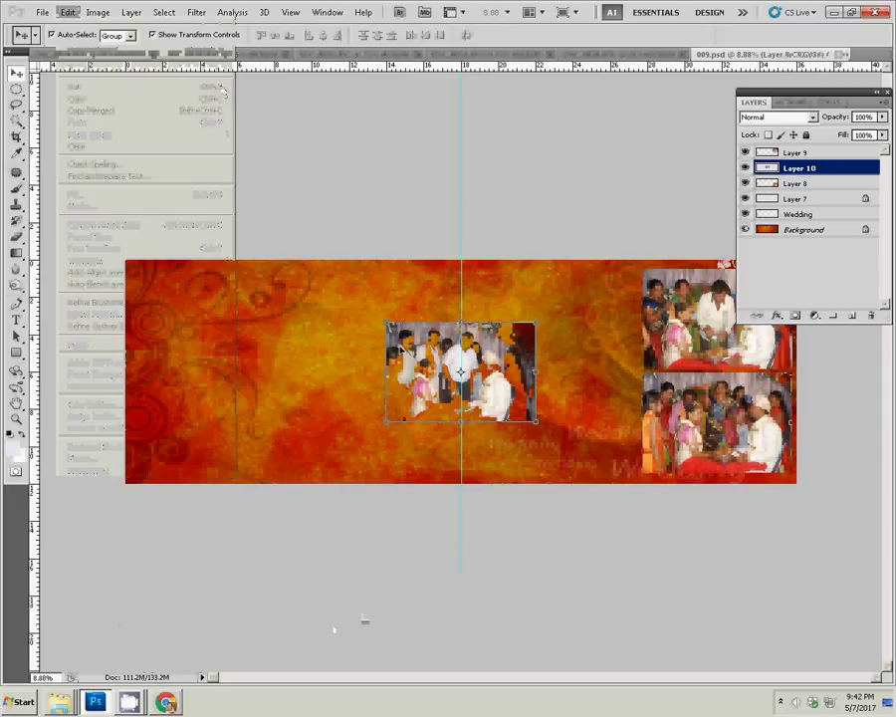
pyautogui.moveTo(390, 337)
pyautogui.mouseDown()
pyautogui.moveTo(508, 375)
pyautogui.moveTo(482, 391)
pyautogui.moveTo(493, 389)
pyautogui.mouseUp()
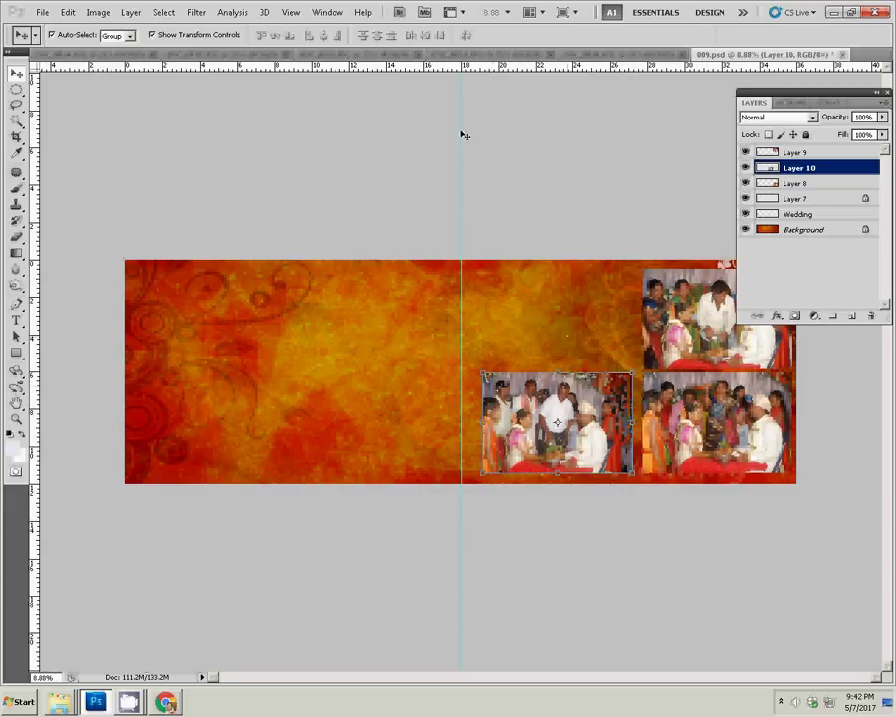
pyautogui.hotkey('ctrl', 'Tab')
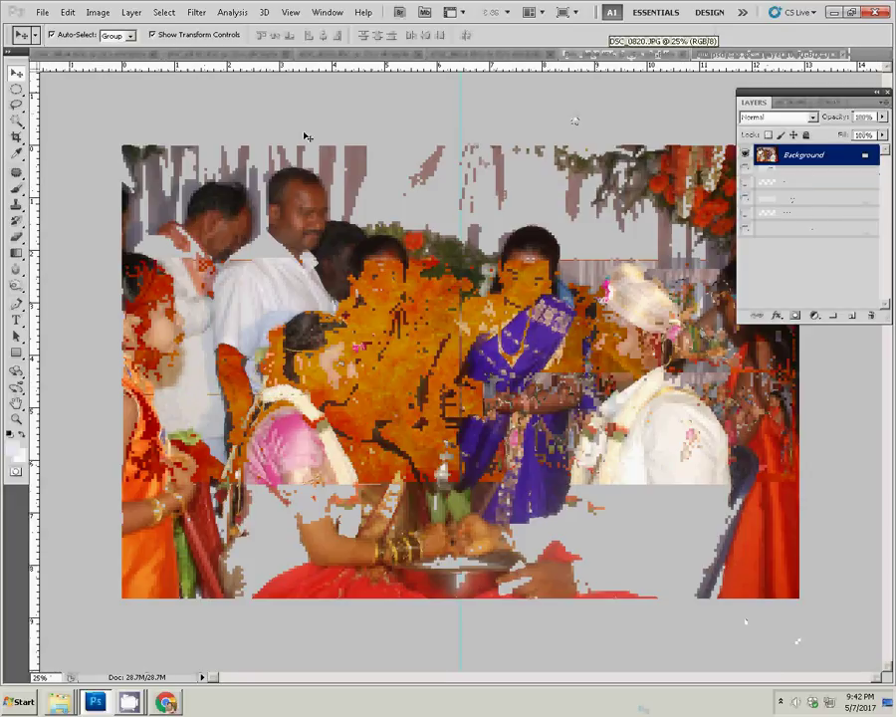
# - Resize DSC_0820.JPG to 8 inches wide
pyautogui.hotkey('ctrl', 'alt', 'i')
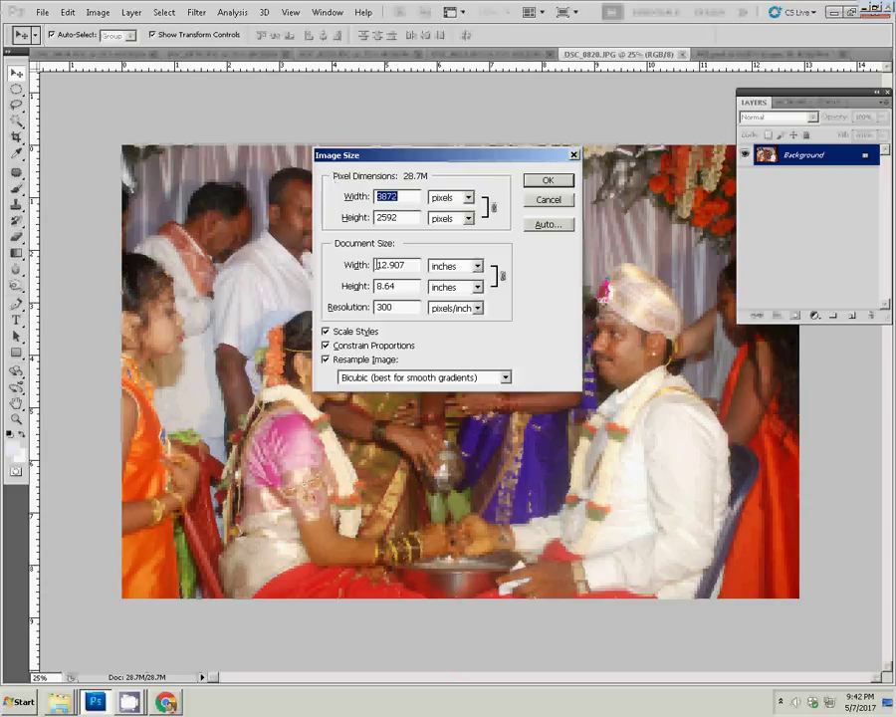
pyautogui.moveTo(403, 265); pyautogui.dragTo(346, 269)
pyautogui.write('8')
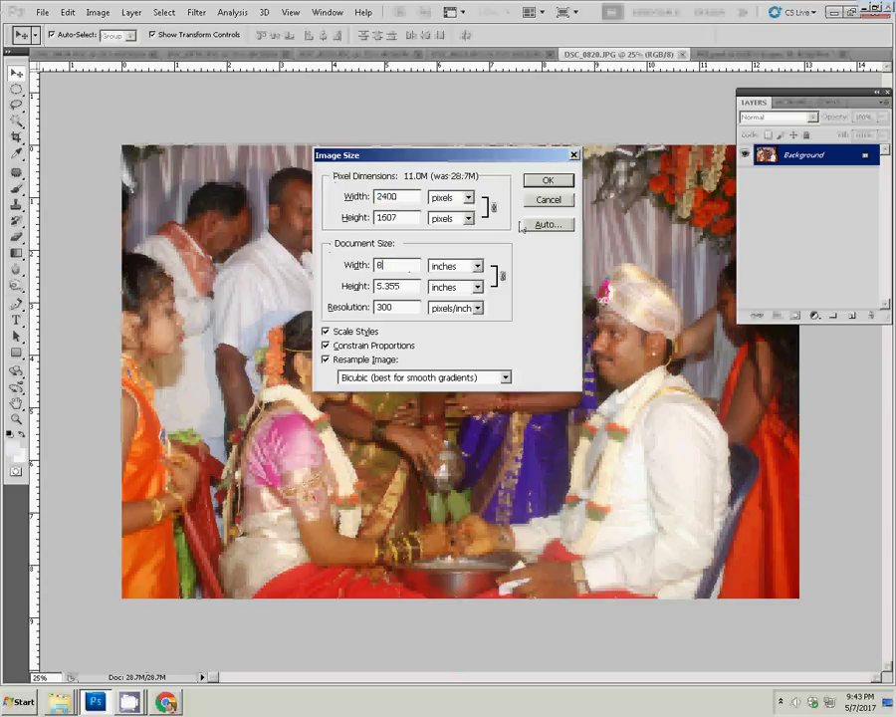
pyautogui.click(546, 181)
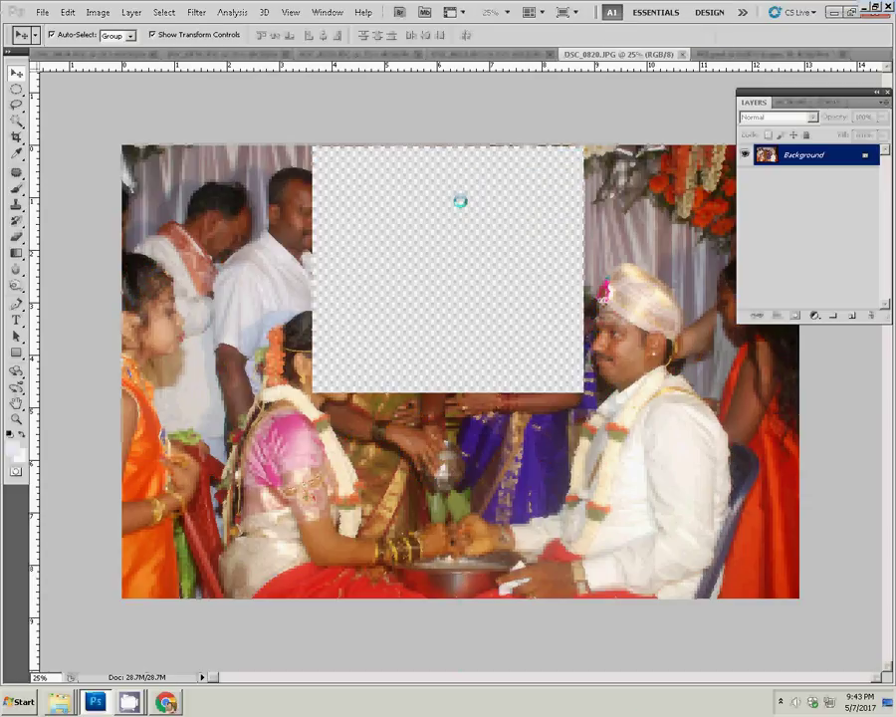
# - Cut the whole photo to the clipboard and close DSC_0820.JPG without saving
pyautogui.hotkey('ctrl', 'a')
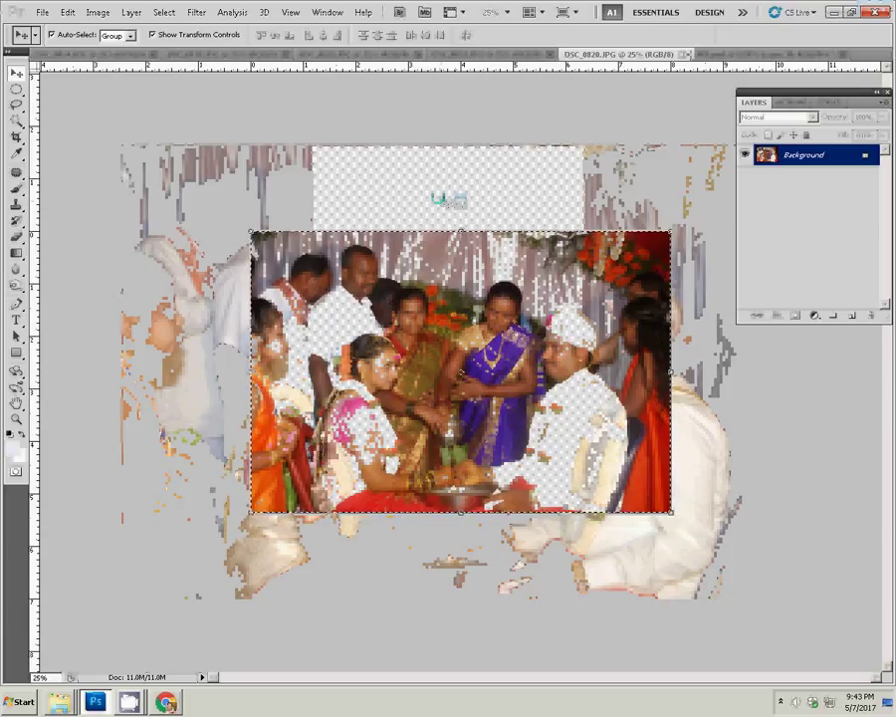
pyautogui.press('Delete')
pyautogui.click(688, 54)
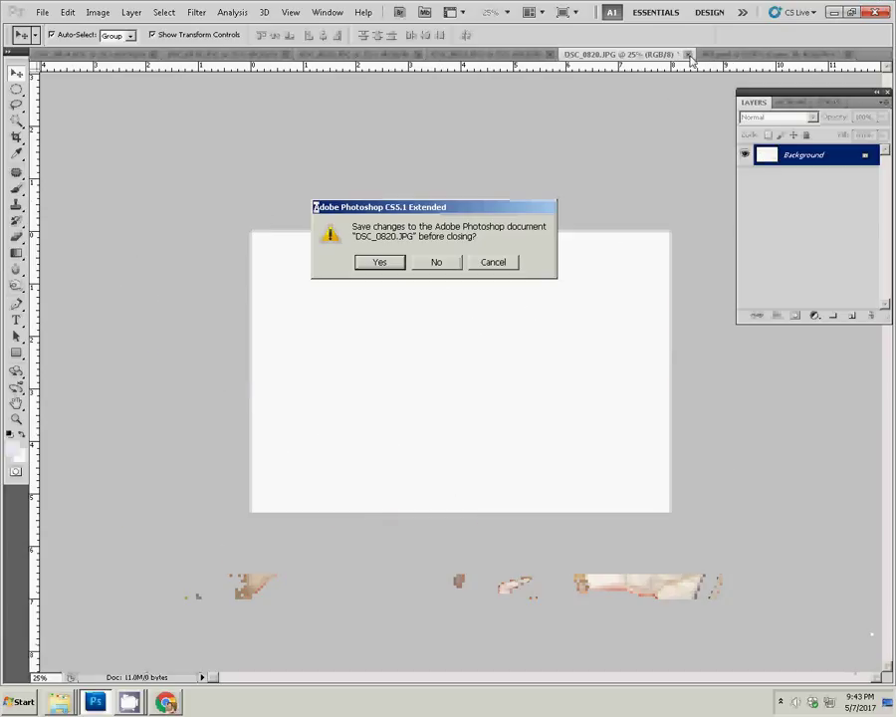
pyautogui.click(450, 263)
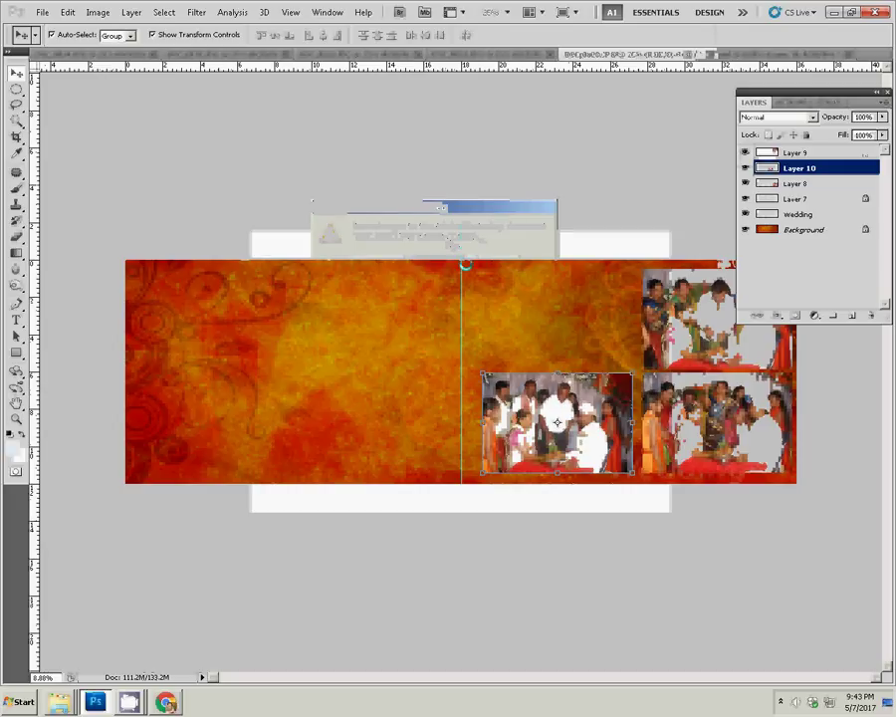
# - Paste the photo as Layer 11 into the right page's top-left slot
pyautogui.hotkey('ctrl', 'v')
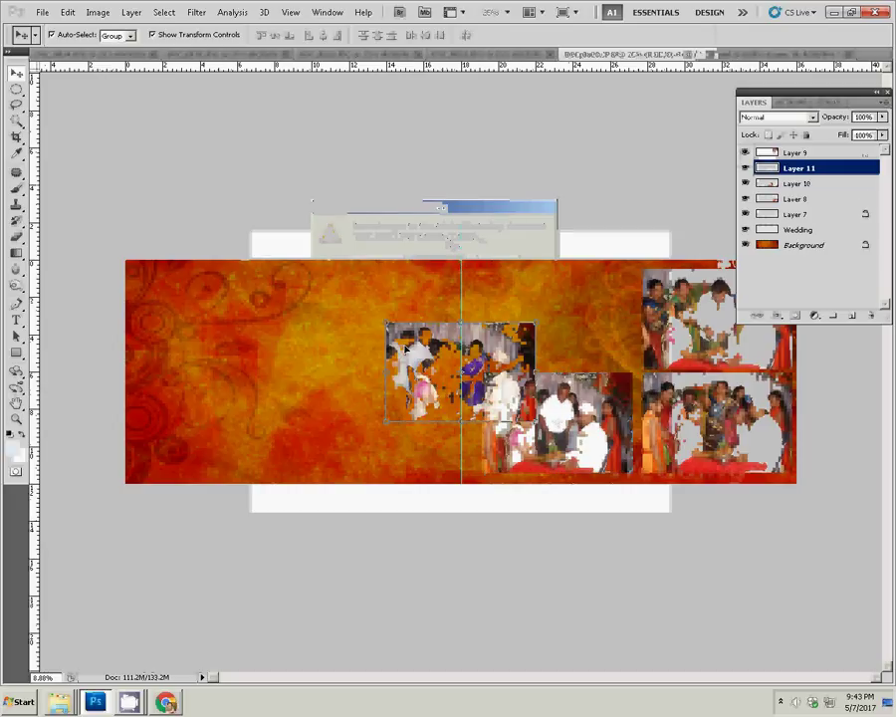
pyautogui.moveTo(525, 317); pyautogui.dragTo(621, 264)
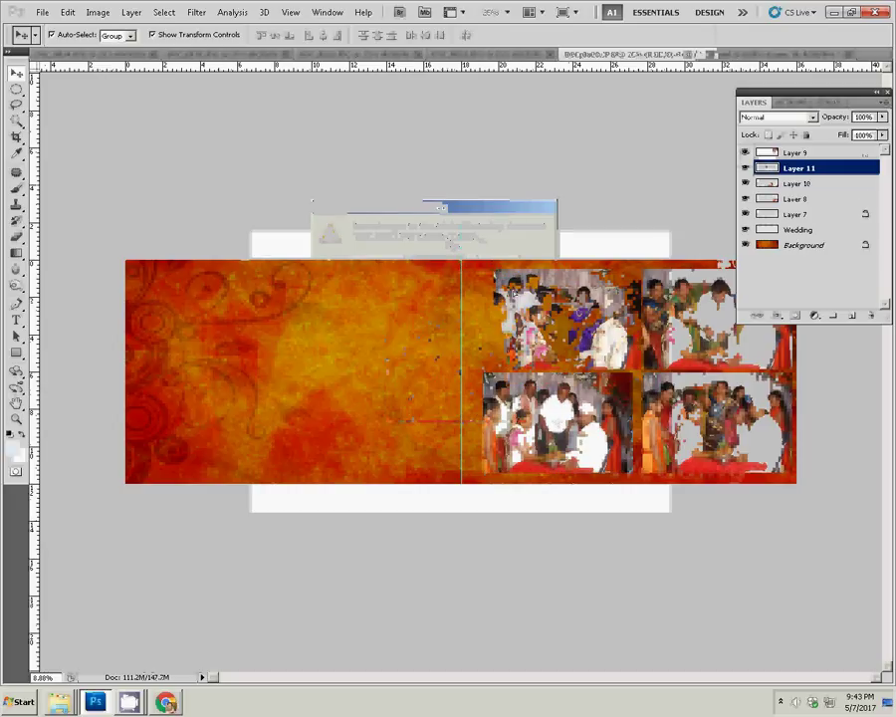
pyautogui.click(497, 307)
pyautogui.click(531, 453)
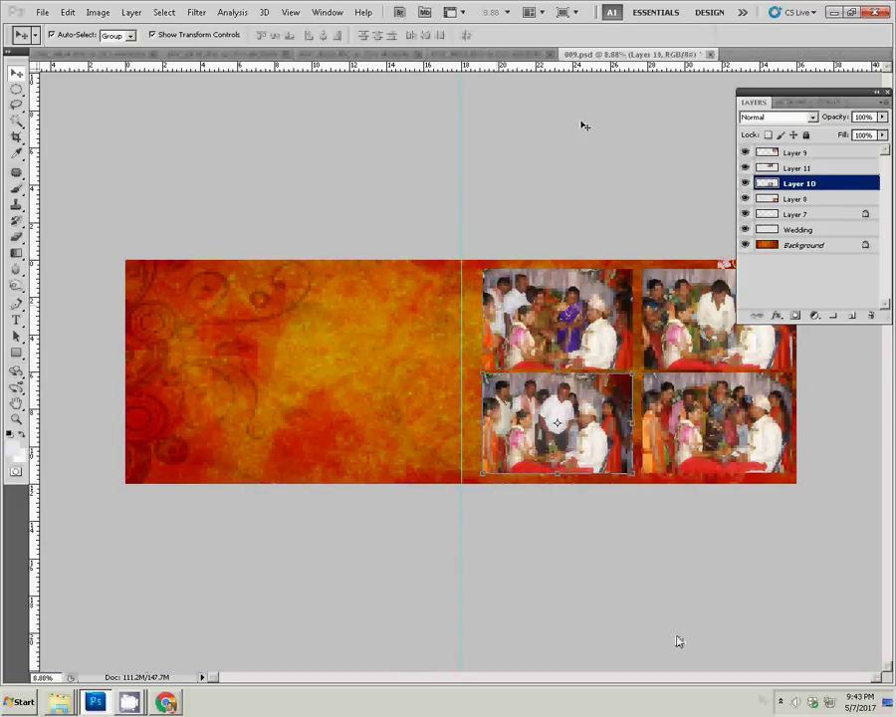
# - Resize DSC_0819.JPG to 8 inches wide
pyautogui.click(497, 55)
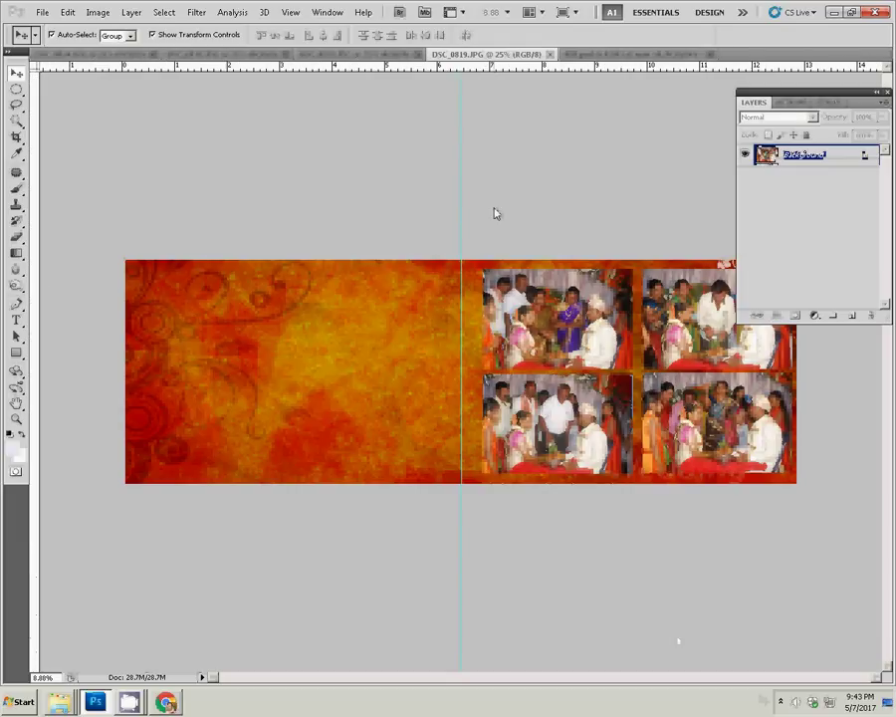
pyautogui.hotkey('ctrl', 'alt', 'i')
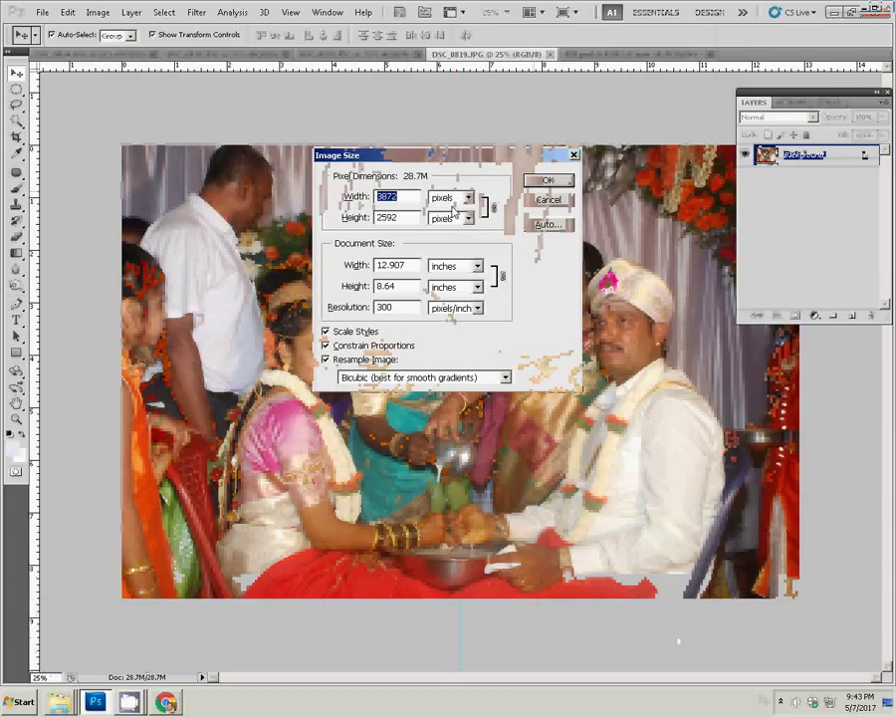
pyautogui.click(389, 265)
pyautogui.write('8')
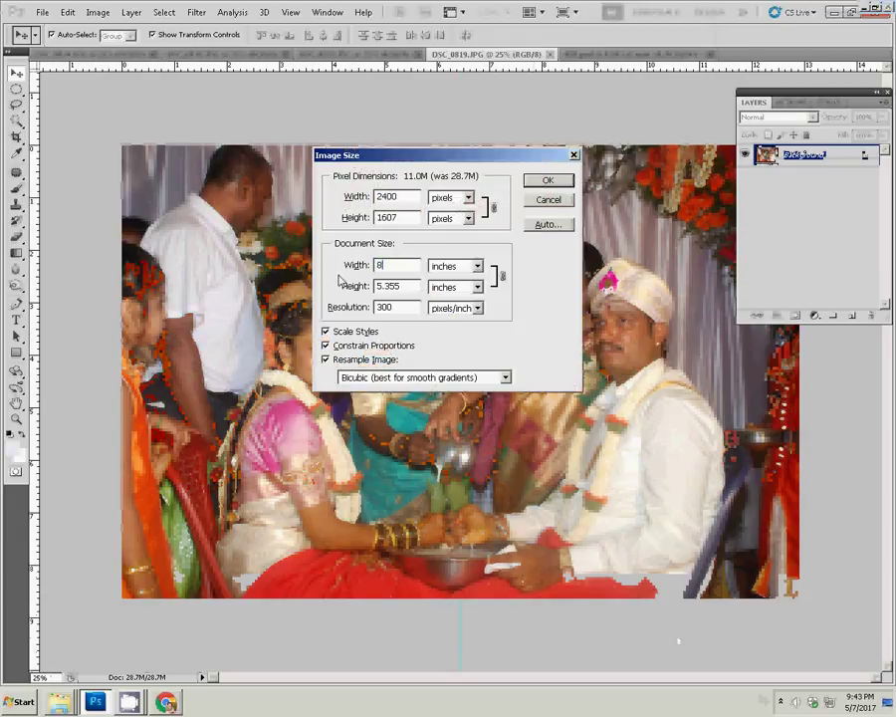
pyautogui.click(548, 181)
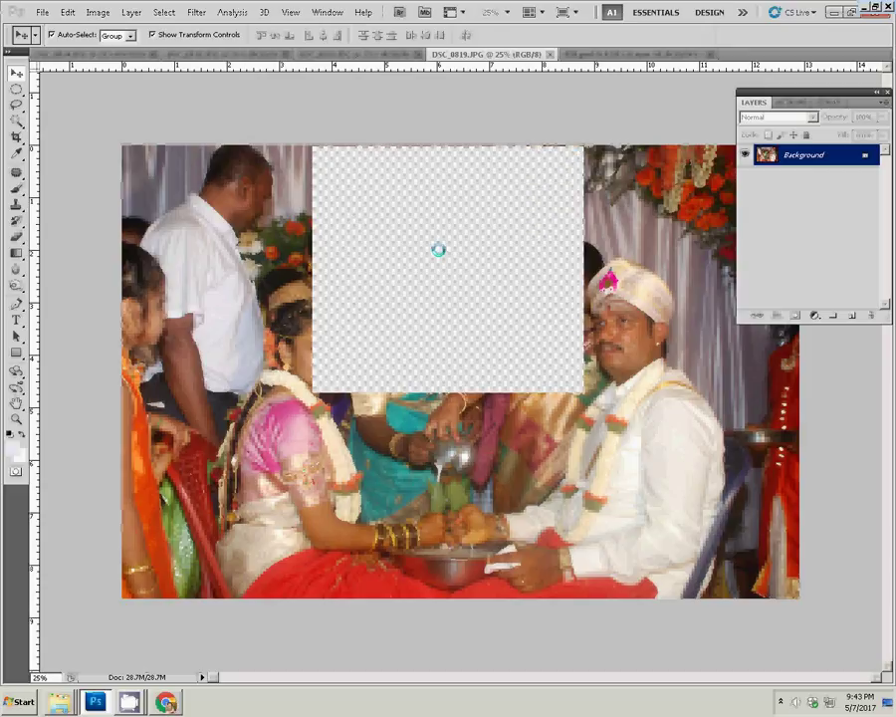
# - Cut the whole photo to the clipboard and close DSC_0819.JPG without saving
pyautogui.hotkey('ctrl', 'a')
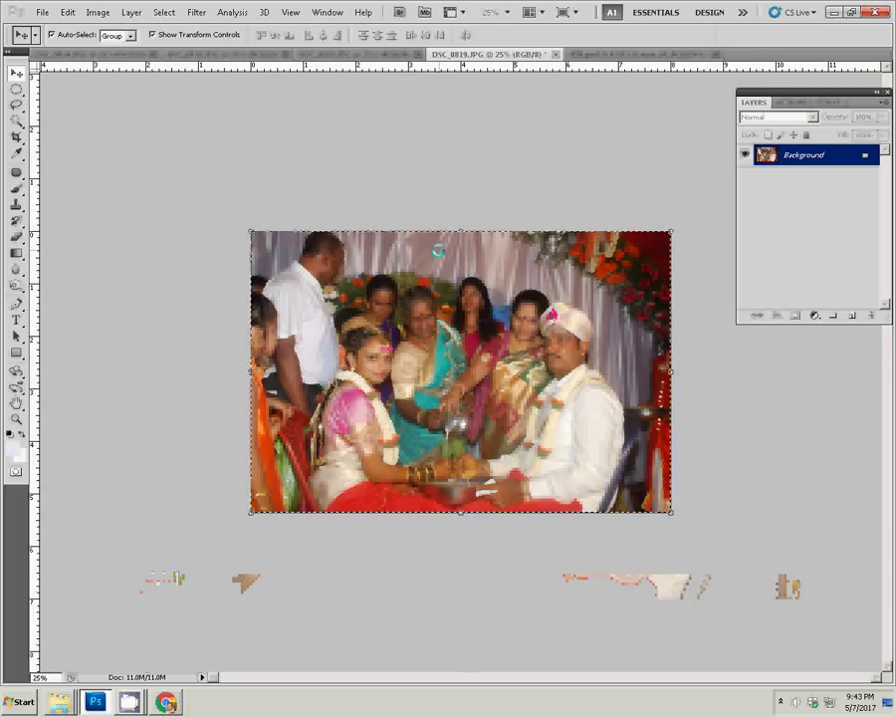
pyautogui.press('BackSpace')
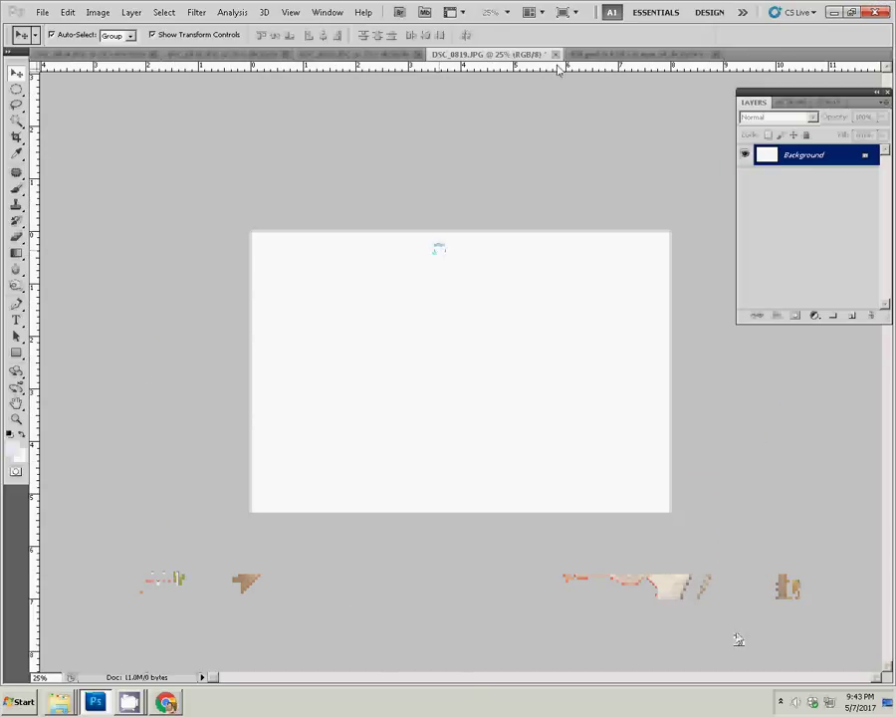
pyautogui.click(555, 54)
pyautogui.click(438, 263)
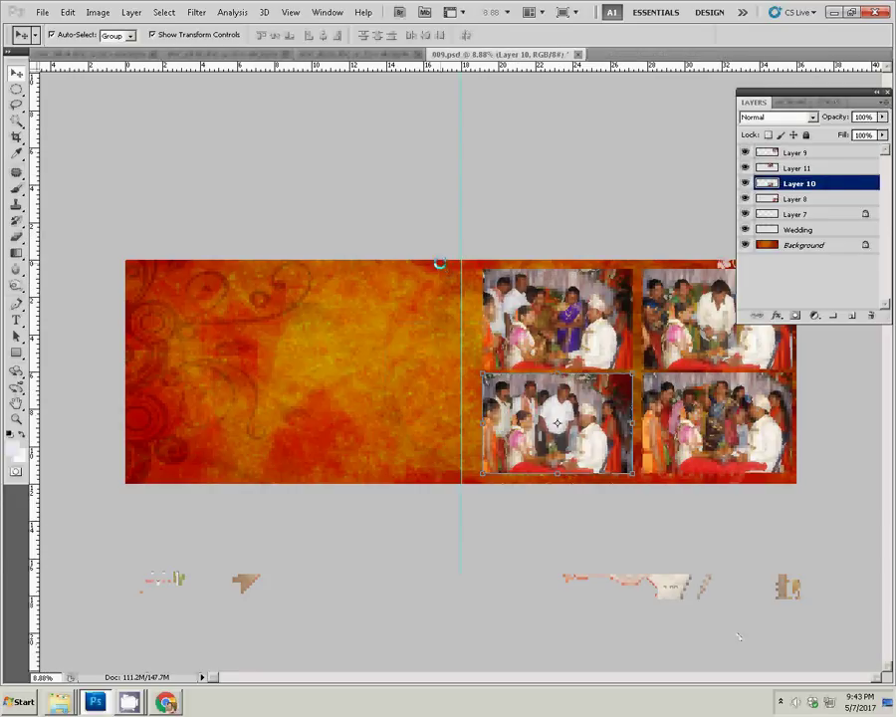
# - Paste the photo as Layer 12 at the left page's lower right, then switch to DSC_0818.JPG
pyautogui.hotkey('ctrl', 'v')
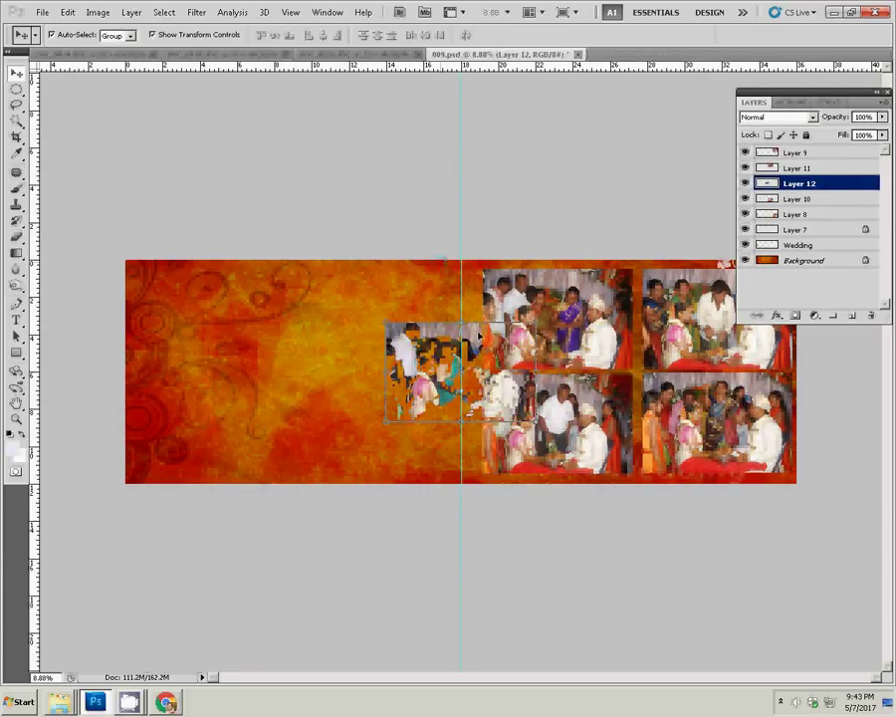
pyautogui.moveTo(479, 337); pyautogui.dragTo(388, 384)
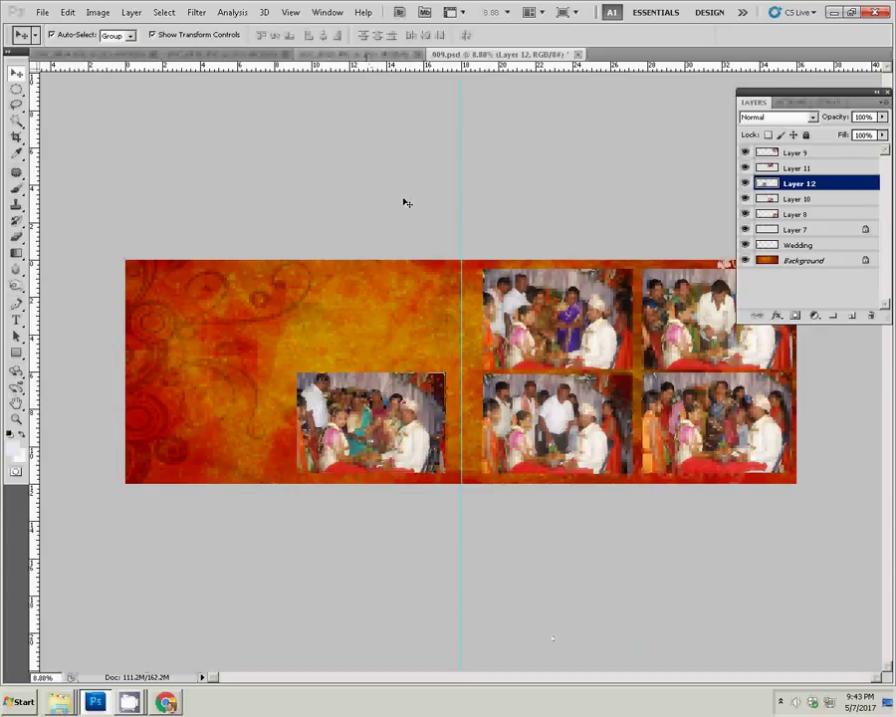
pyautogui.hotkey('ctrl', 'Tab')
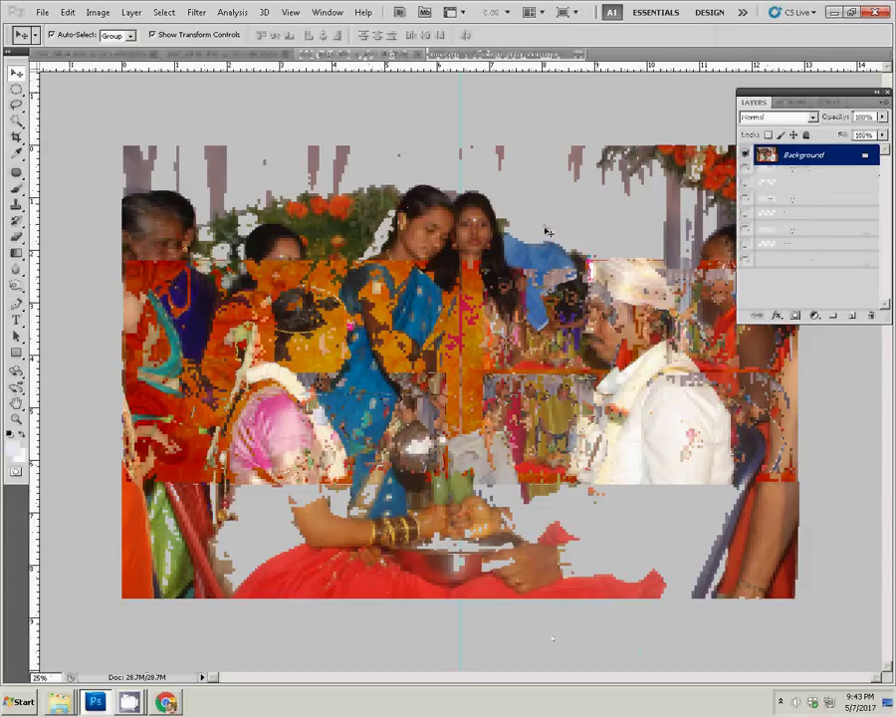
# - Resize DSC_0818.JPG to 8 inches wide
pyautogui.hotkey('ctrl', 'alt', 'i')
pyautogui.doubleClick(394, 264)
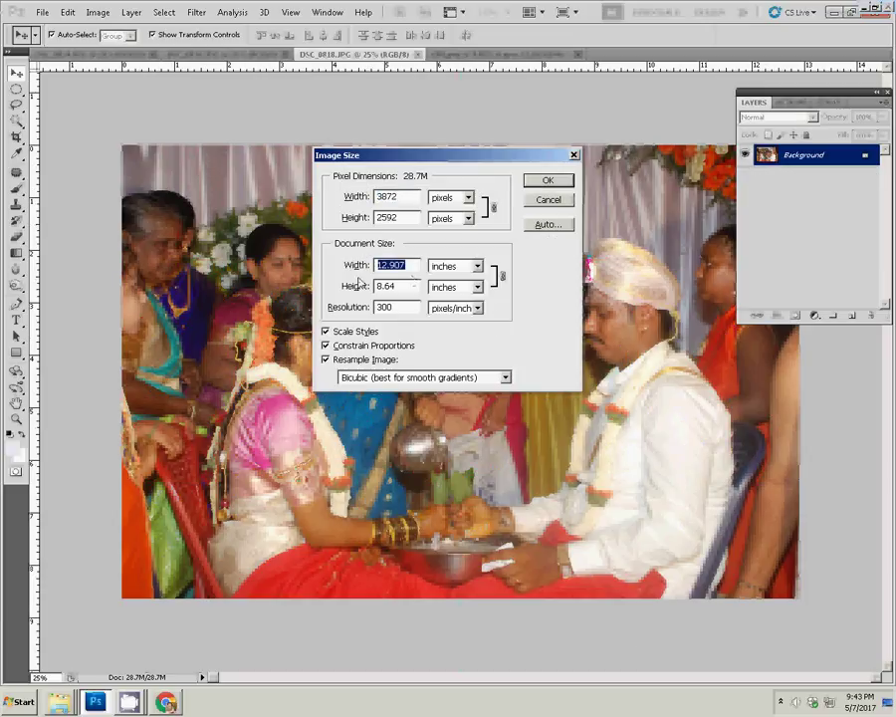
pyautogui.write('8')
pyautogui.click(548, 181)
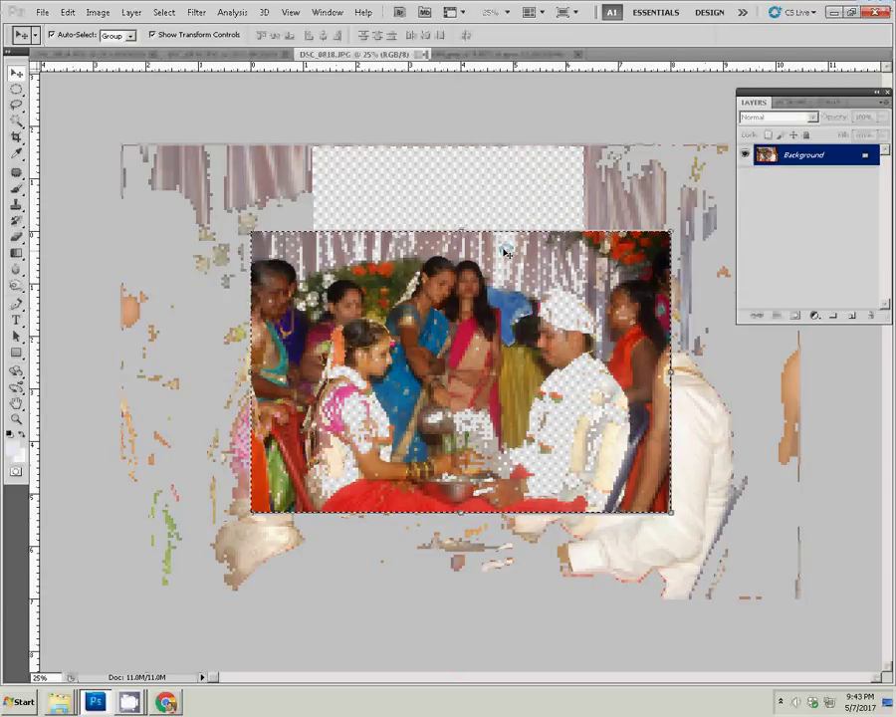
# - Cut the photo, close DSC_0818.JPG unsaved, and paste it as Layer 13 above Layer 12
pyautogui.press('BackSpace')
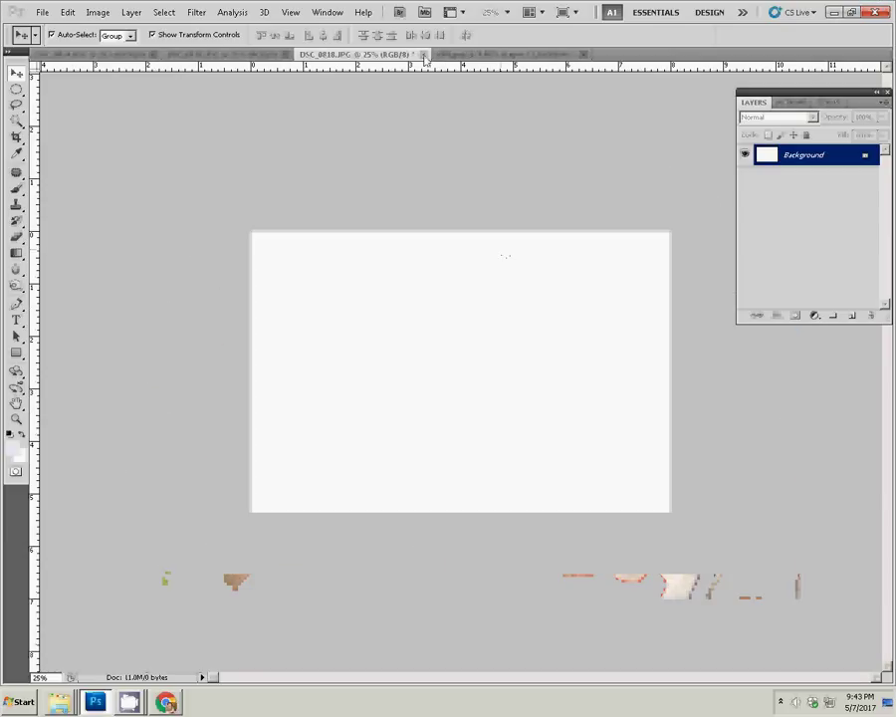
pyautogui.hotkey('ctrl', 'w')
pyautogui.click(437, 262)
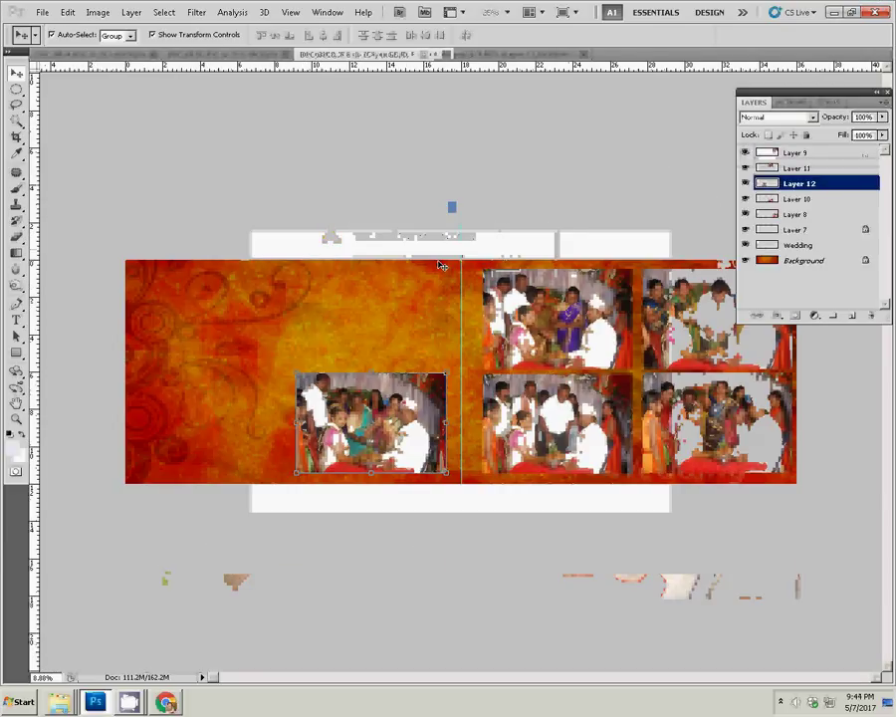
pyautogui.hotkey('ctrl', 'v')
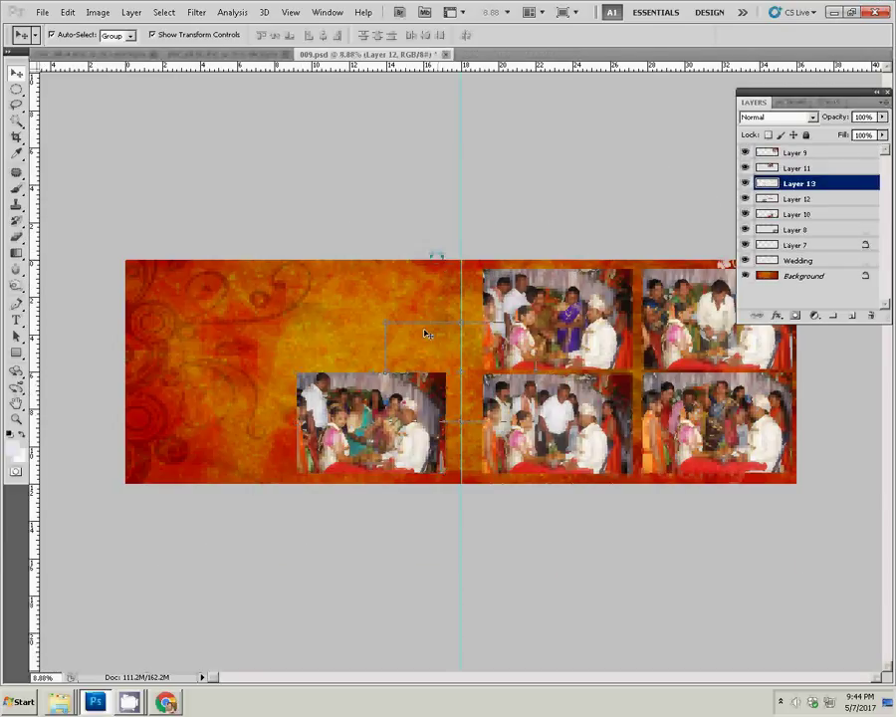
pyautogui.moveTo(430, 337); pyautogui.dragTo(344, 280)
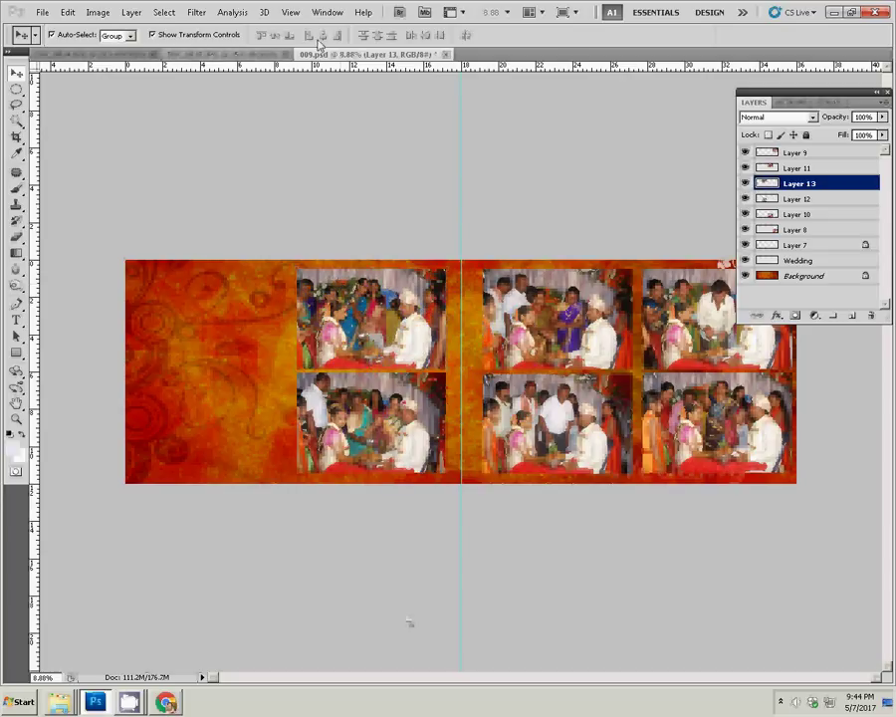
# - Switch to DSC_0817.JPG and resize it to 8 inches wide
pyautogui.hotkey('ctrl', 'shift', 'e')
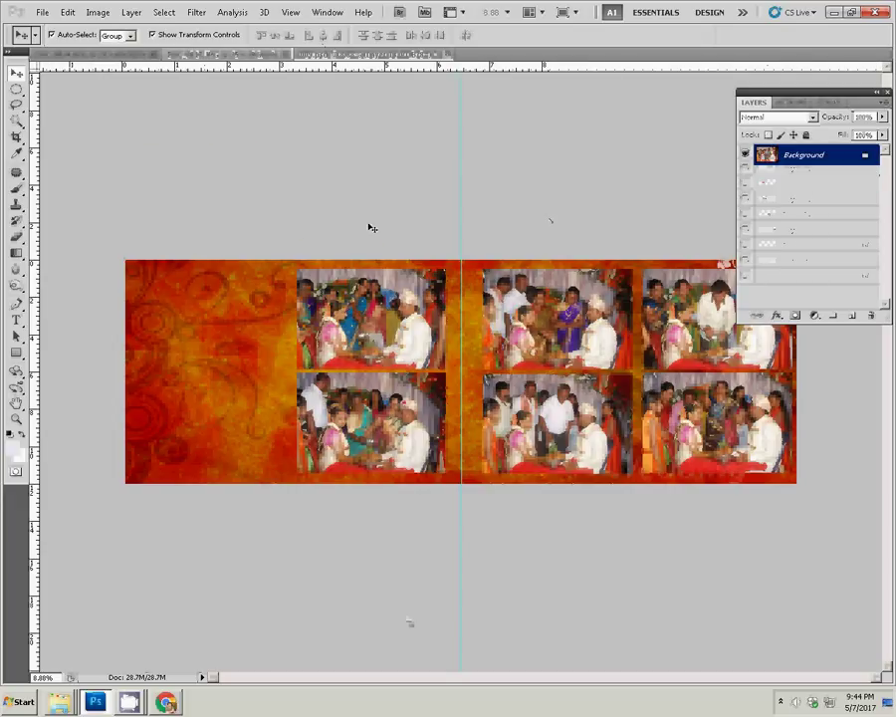
pyautogui.hotkey('ctrl', 'alt', 'i')
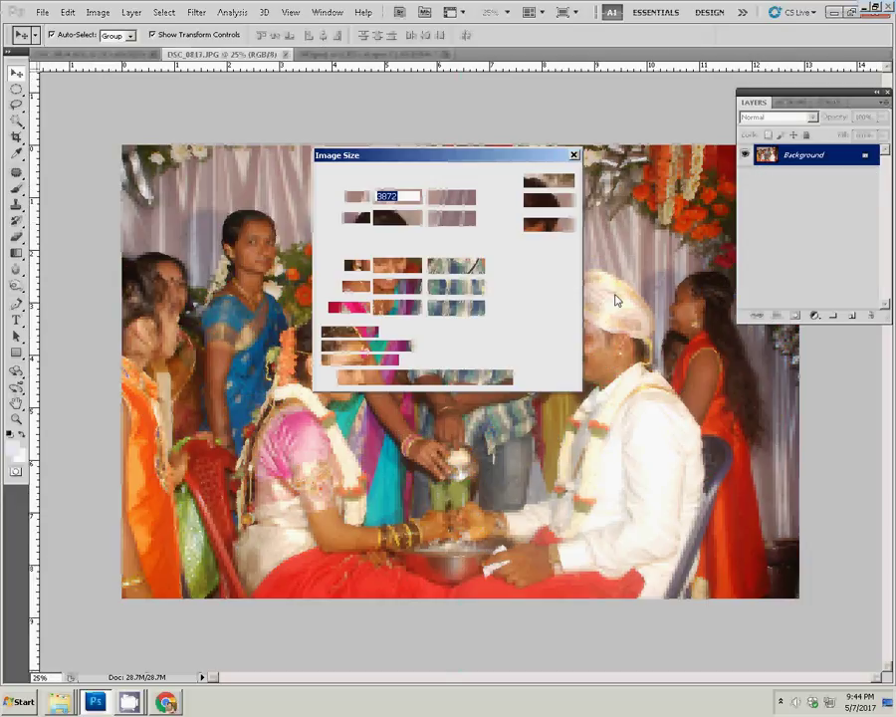
pyautogui.doubleClick(411, 265)
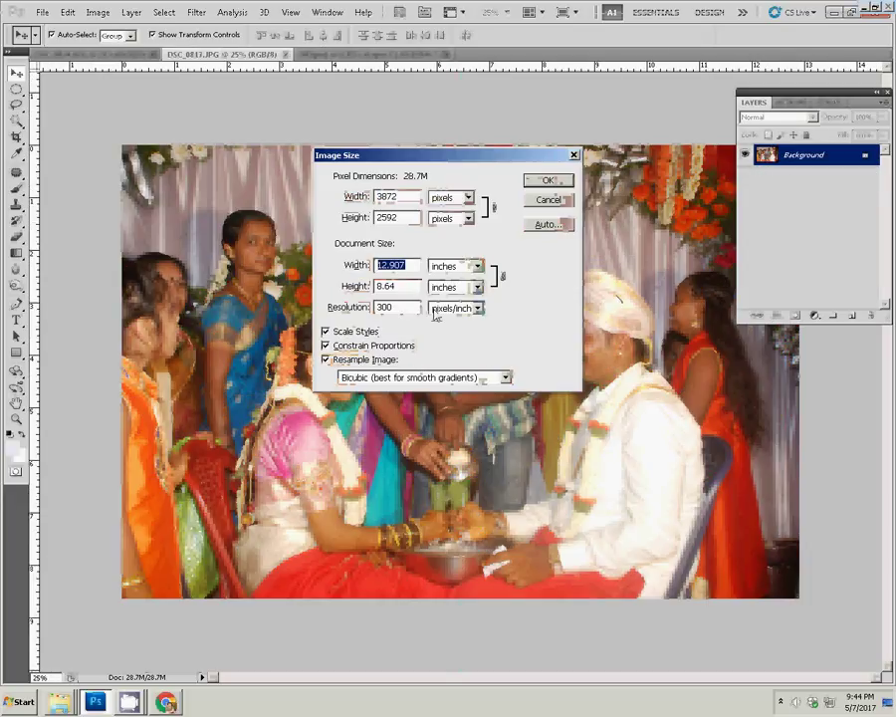
pyautogui.write('8')
pyautogui.press('Return')
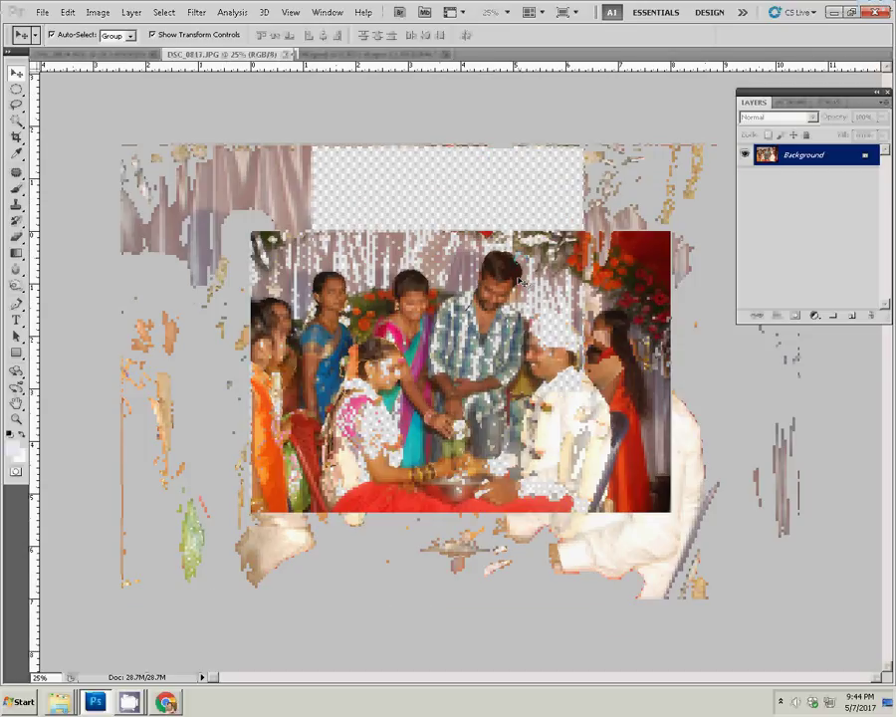
# - Cut the photo, close it unsaved, and paste it as Layer 14 in the bottom-left slot
pyautogui.hotkey('ctrl', 'a')
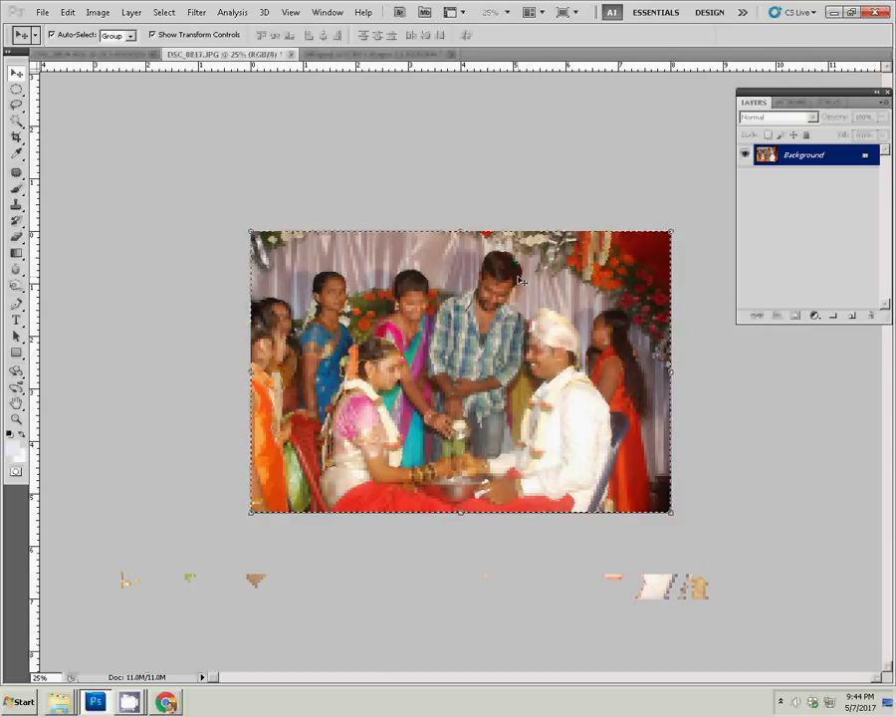
pyautogui.press('BackSpace')
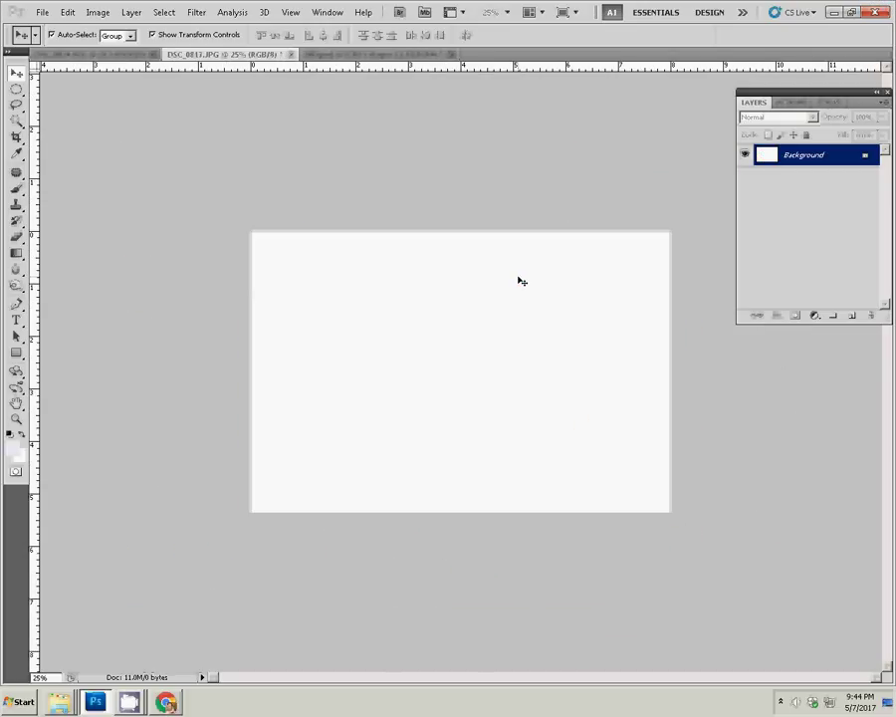
pyautogui.hotkey('ctrl', 'w')
pyautogui.click(430, 263)
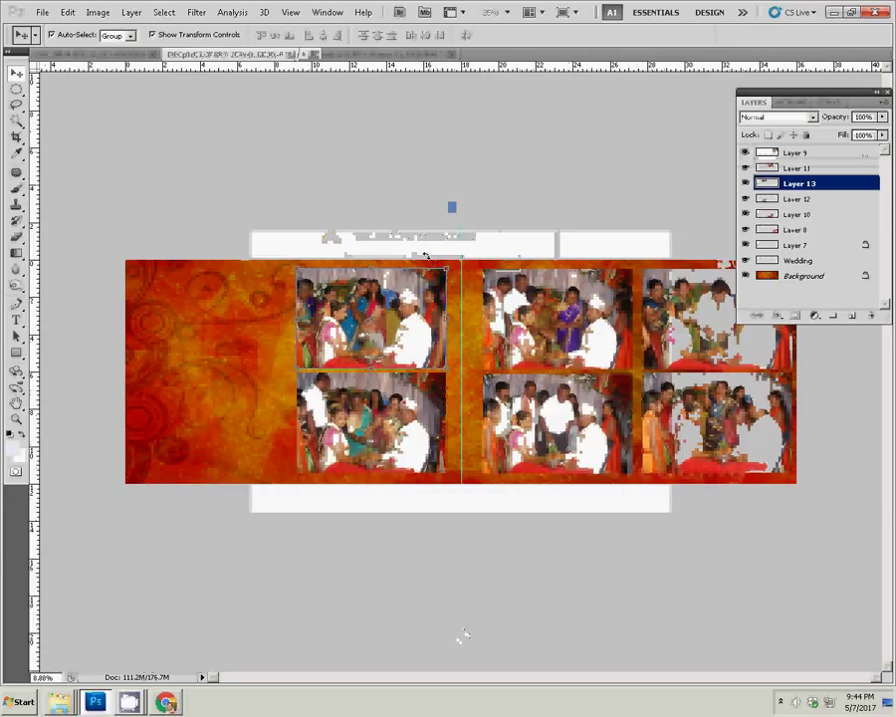
pyautogui.hotkey('ctrl', 'v')
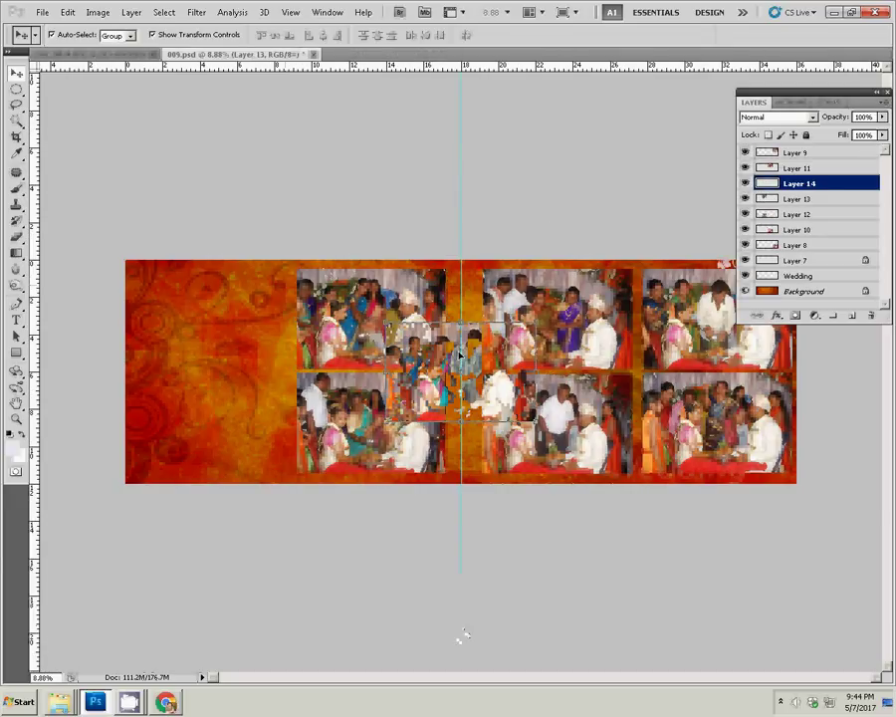
pyautogui.moveTo(478, 336)
pyautogui.mouseDown()
pyautogui.moveTo(361, 339)
pyautogui.moveTo(227, 386)
pyautogui.mouseUp()
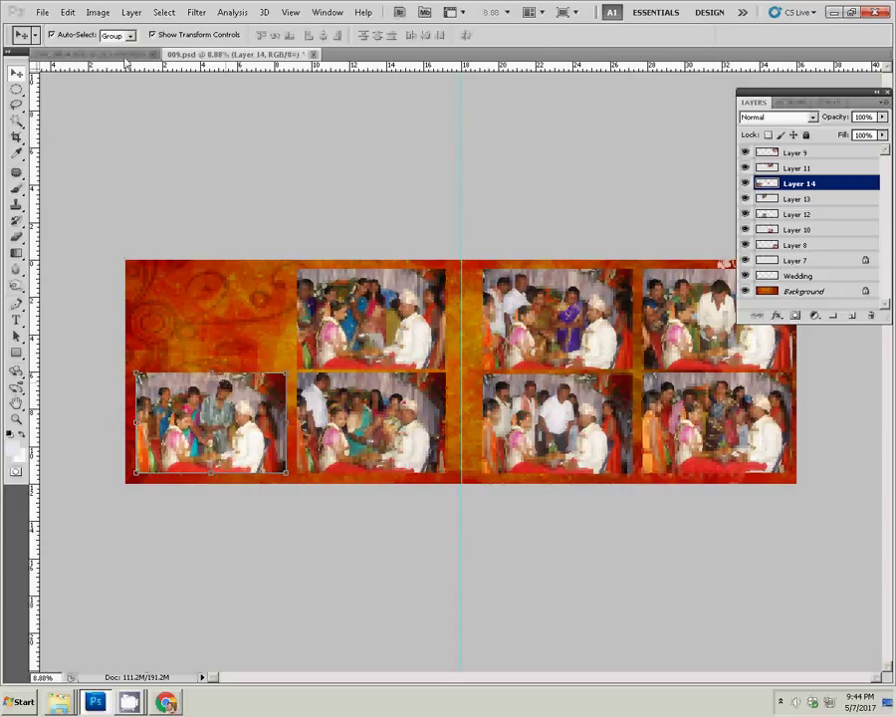
# - Switch to DSC_0824.JPG and resize it to 8 inches wide
pyautogui.hotkey('ctrl', 'Tab')
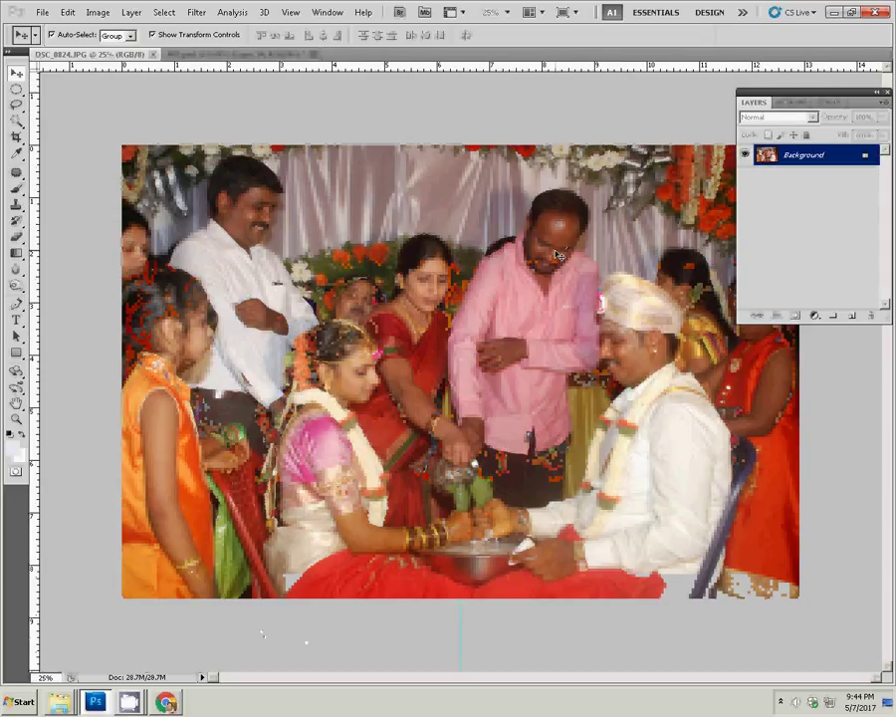
pyautogui.hotkey('ctrl', 'alt', 'i')
pyautogui.click(348, 266)
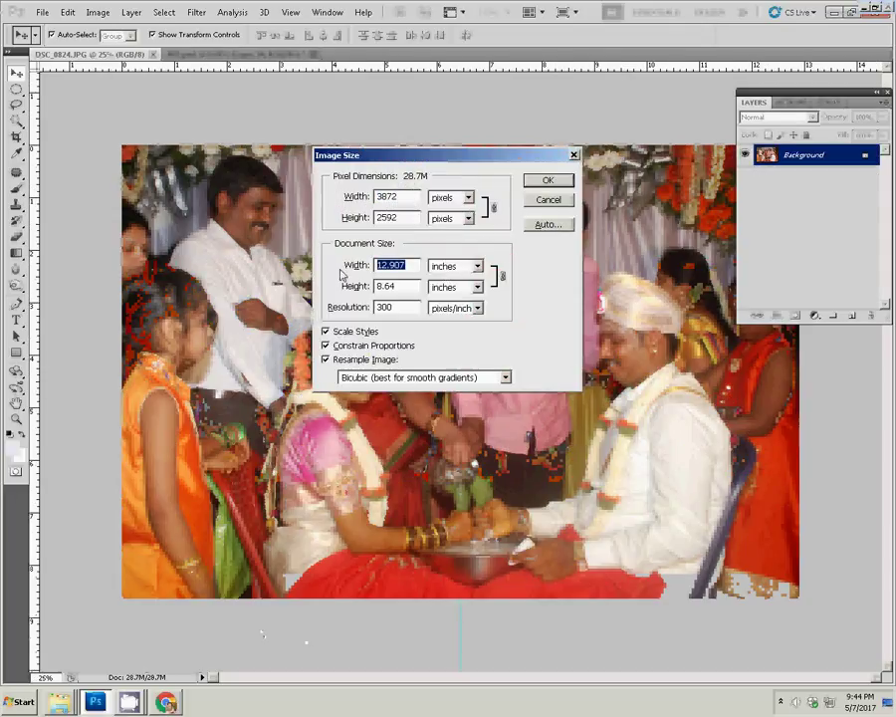
pyautogui.write('8')
pyautogui.click(538, 180)
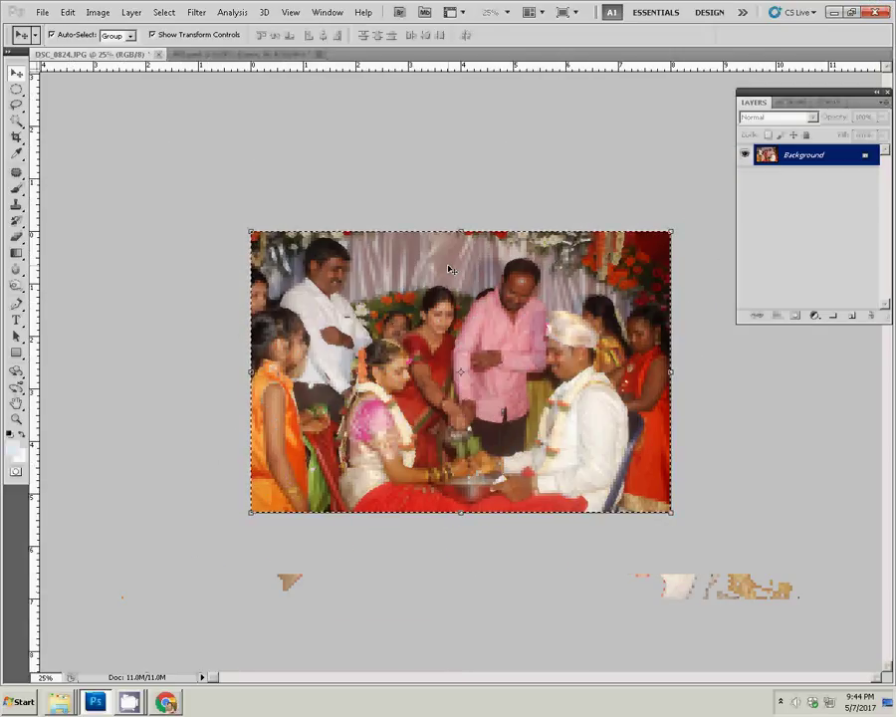
# - Move the resized photo into 009.psd as Layer 15 in the top-left slot, discarding the JPG changes
pyautogui.hotkey('ctrl', 'x')
pyautogui.hotkey('ctrl', 'w')
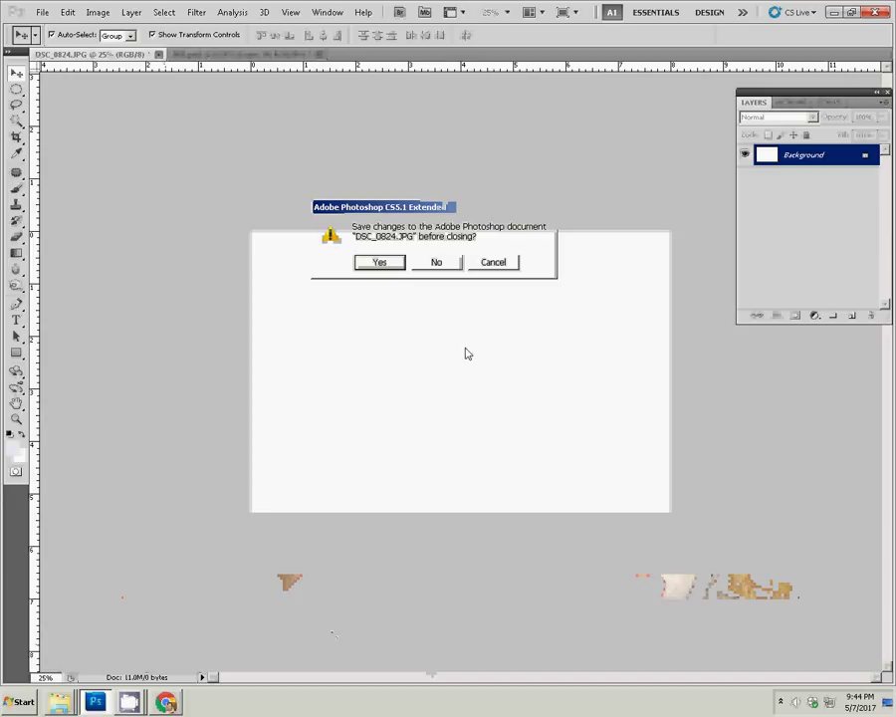
pyautogui.press('n')
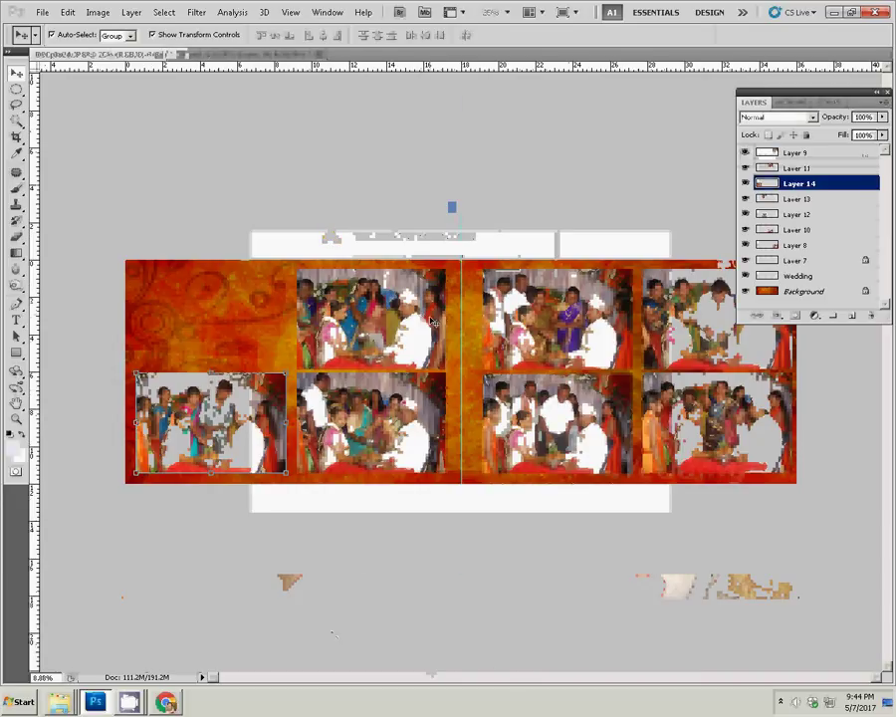
pyautogui.hotkey('ctrl', 'v')
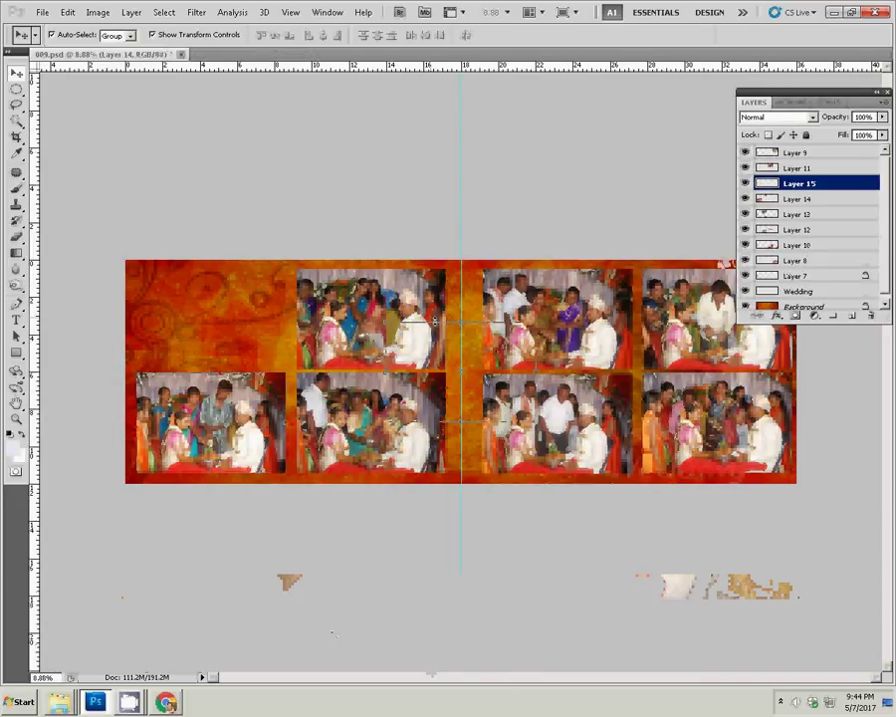
pyautogui.moveTo(447, 340)
pyautogui.mouseDown()
pyautogui.moveTo(478, 337)
pyautogui.moveTo(236, 296)
pyautogui.moveTo(223, 282)
pyautogui.mouseUp()
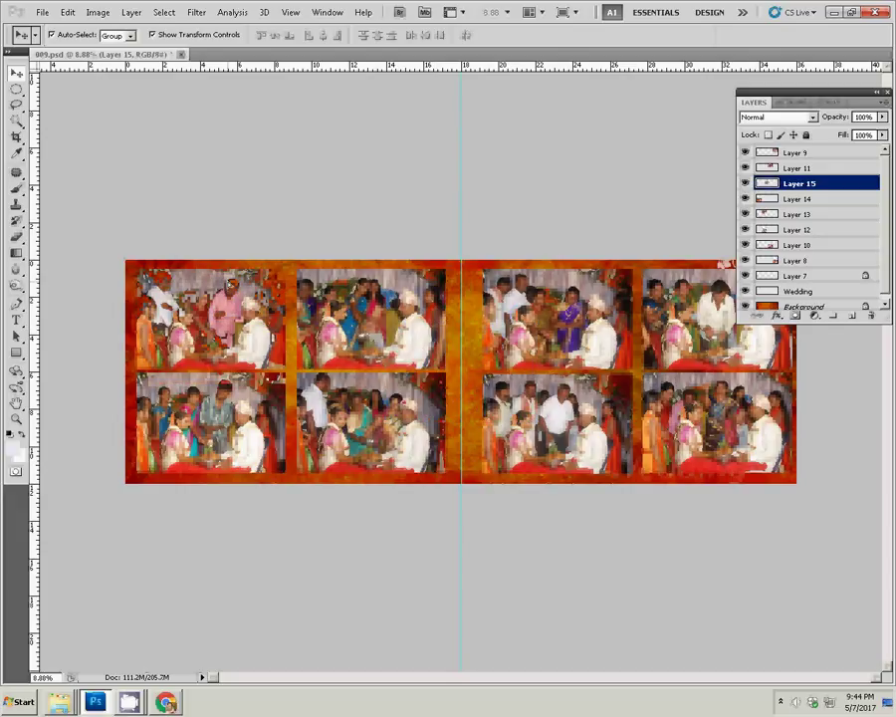
pyautogui.click(231, 284)
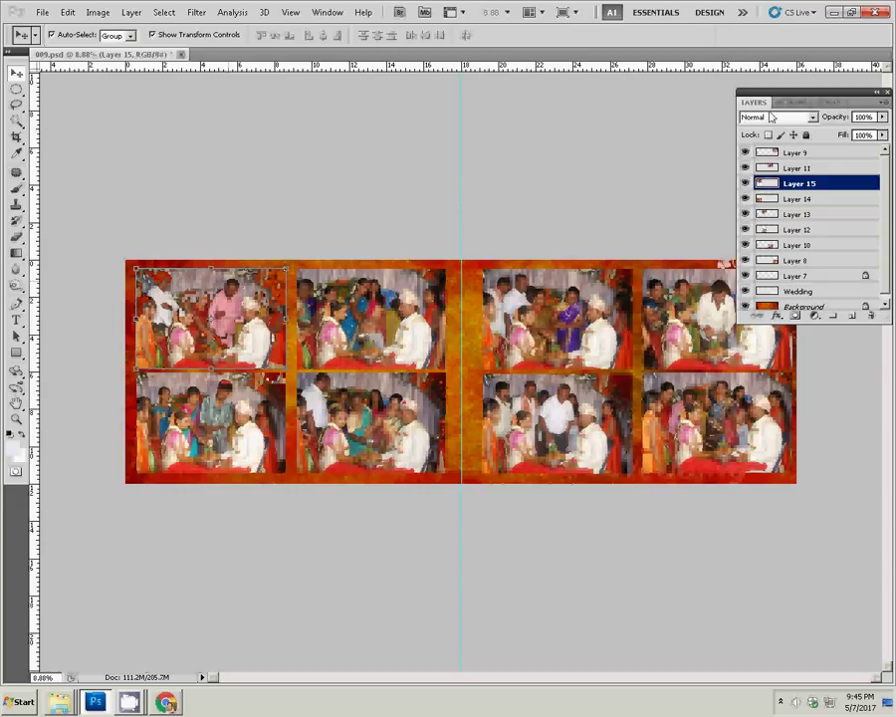
# - Add a Stroke effect to Layer 15: Orange, Yellow, Red gradient fill, 100% opacity, 22 px
pyautogui.click(777, 317)
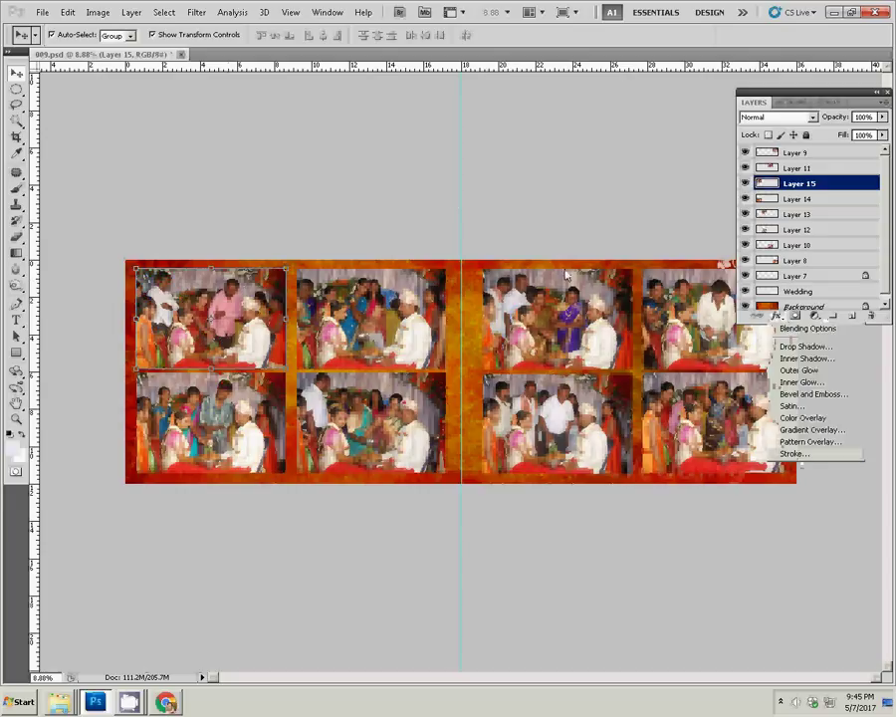
pyautogui.click(794, 453)
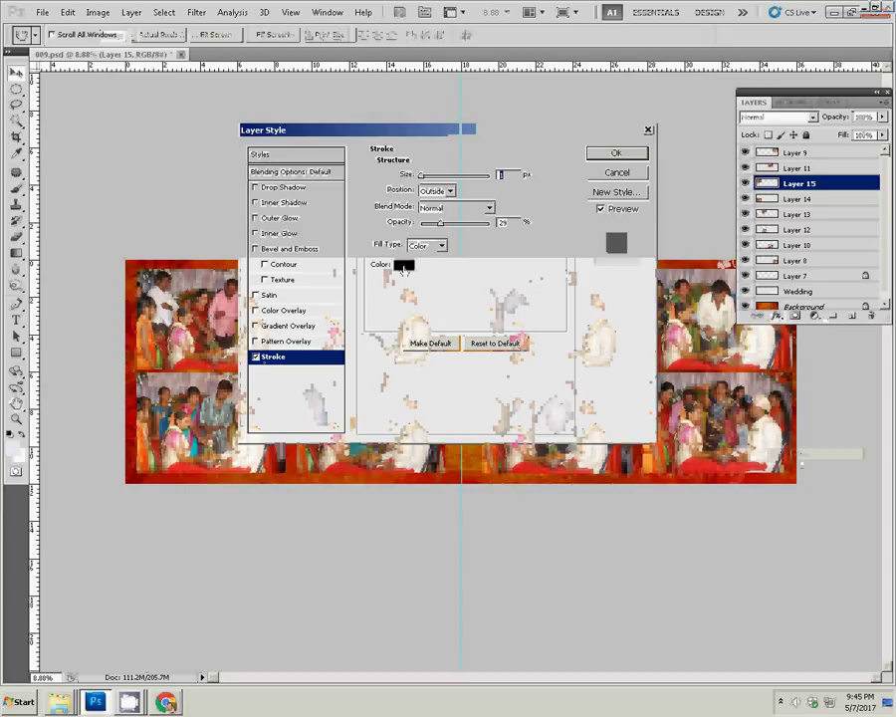
pyautogui.moveTo(440, 224); pyautogui.dragTo(494, 223)
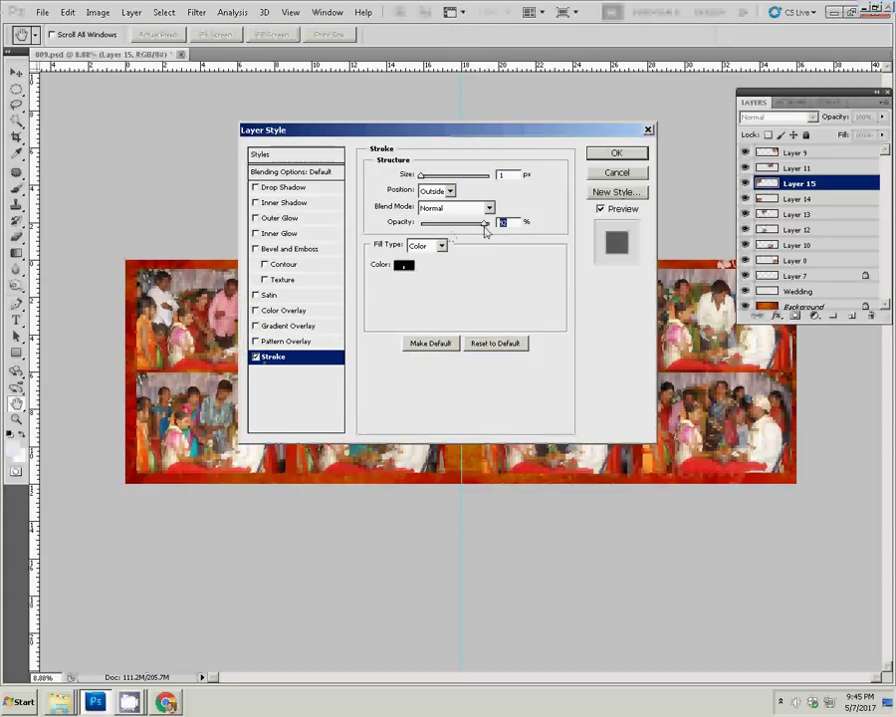
pyautogui.click(424, 247)
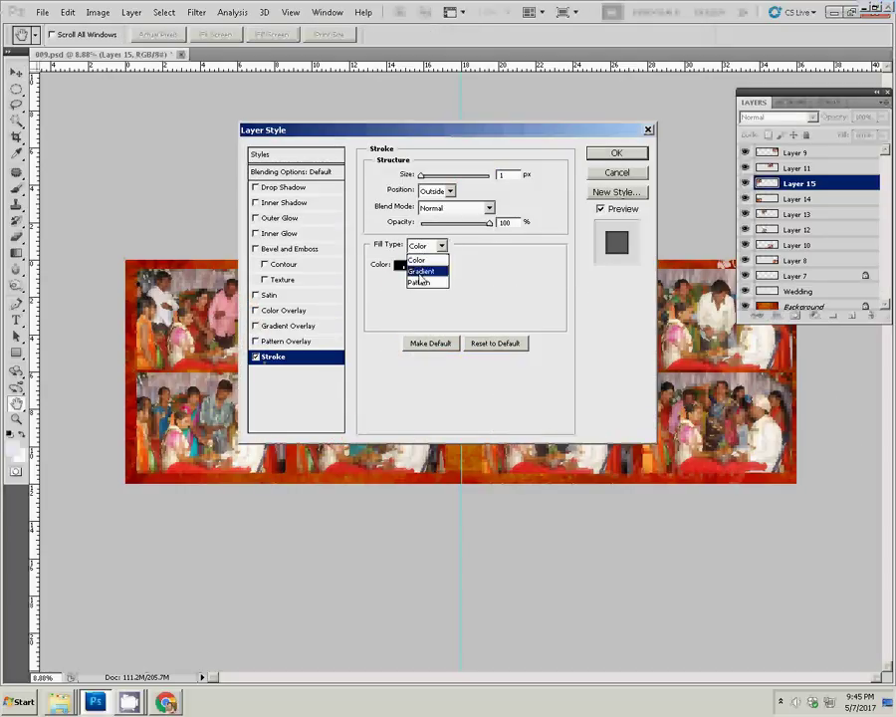
pyautogui.click(420, 271)
pyautogui.click(445, 265)
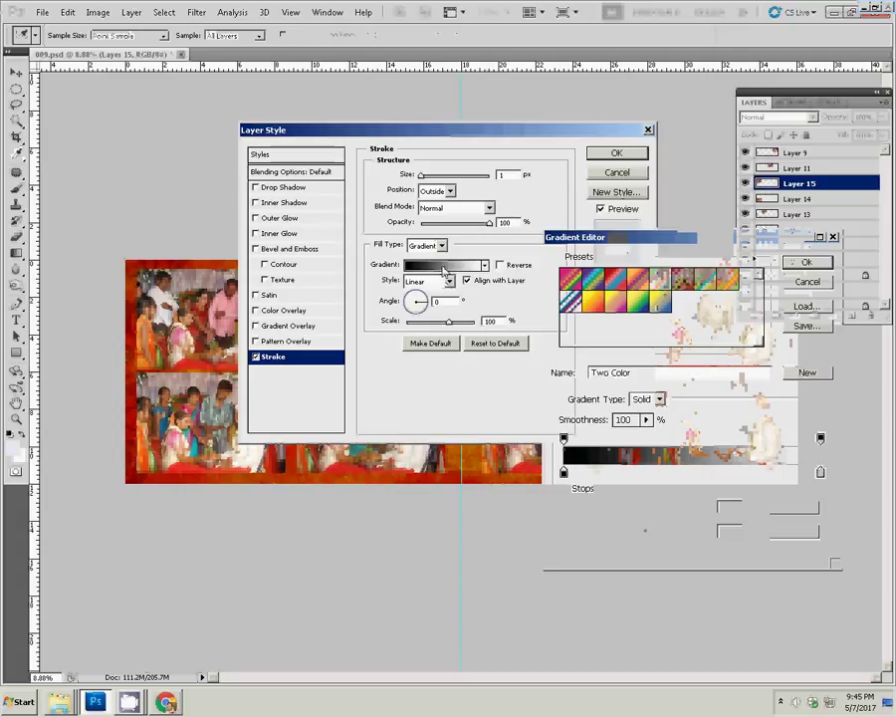
pyautogui.click(717, 282)
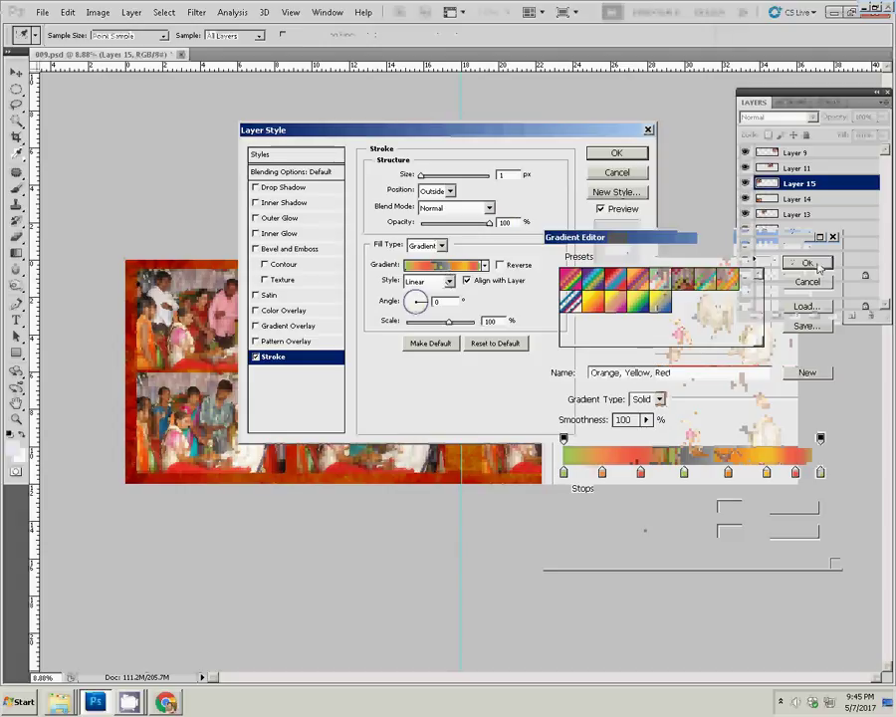
pyautogui.click(806, 262)
pyautogui.doubleClick(503, 174)
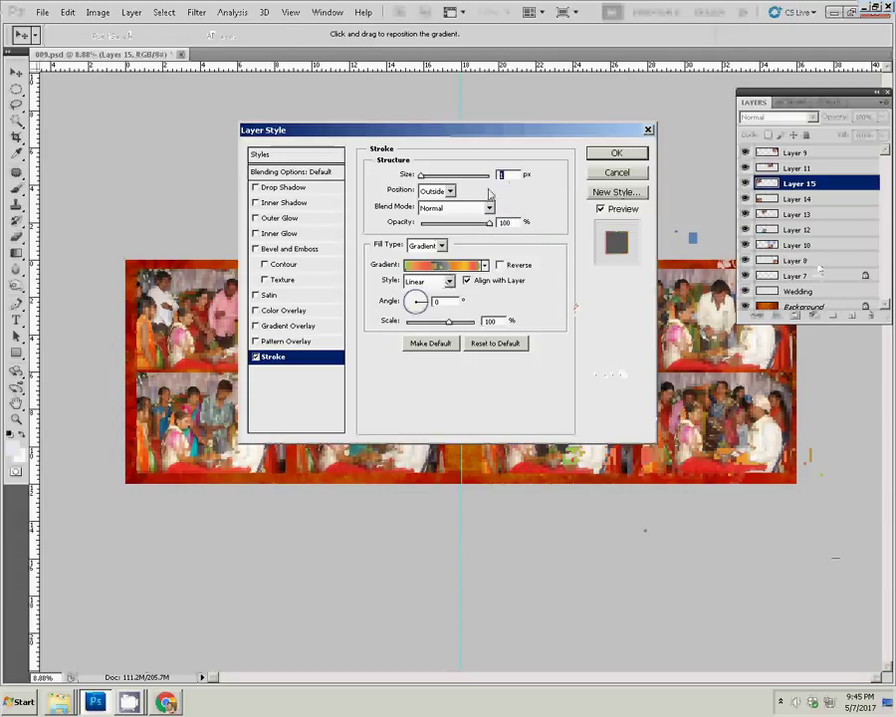
pyautogui.write('22')
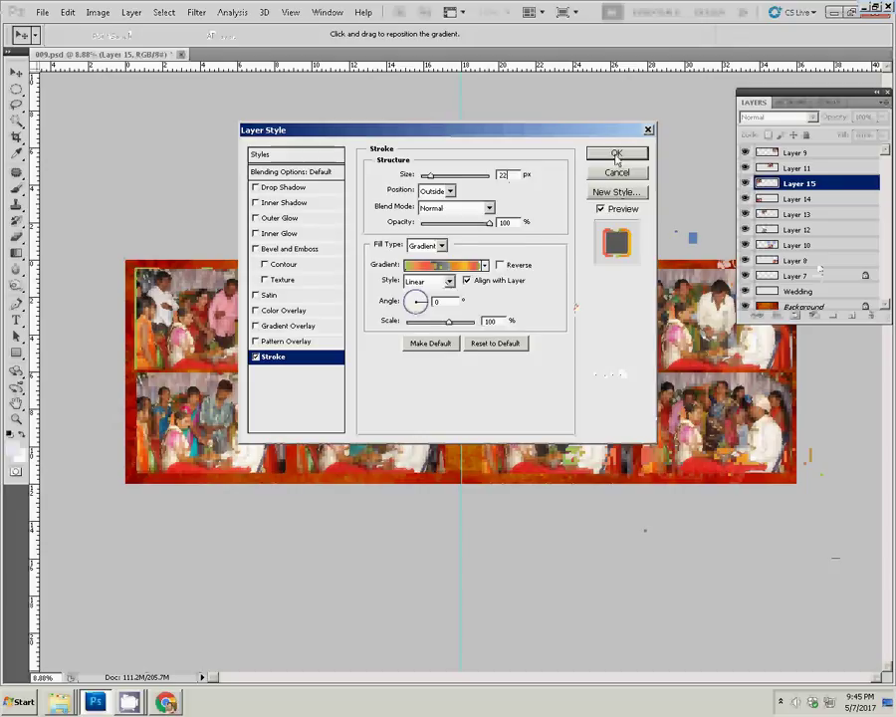
pyautogui.click(617, 156)
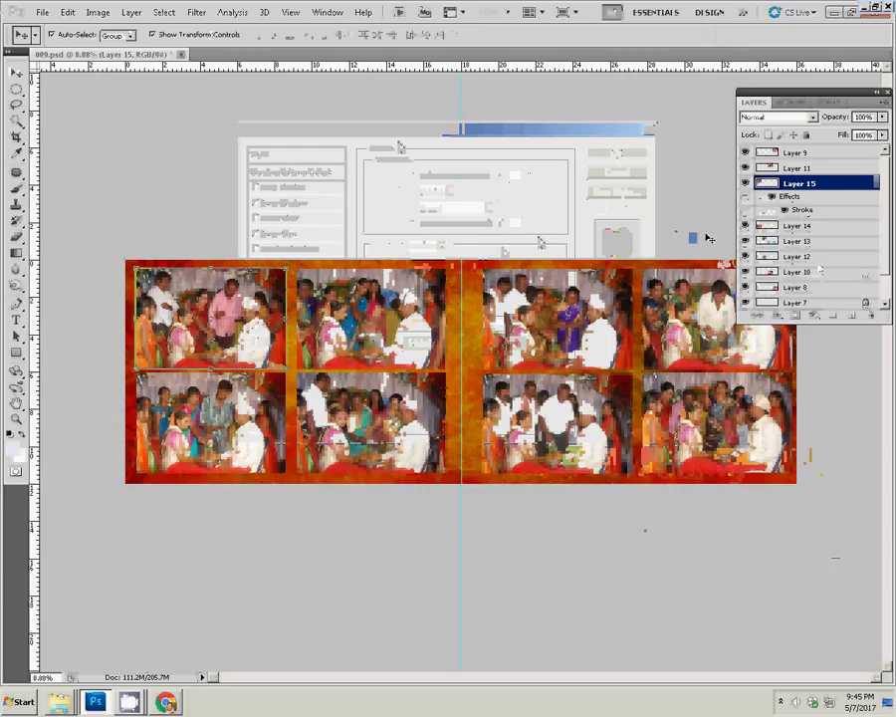
# - Copy Layer 15's layer style and paste it onto Layers 14 and 13
pyautogui.rightClick(815, 185)
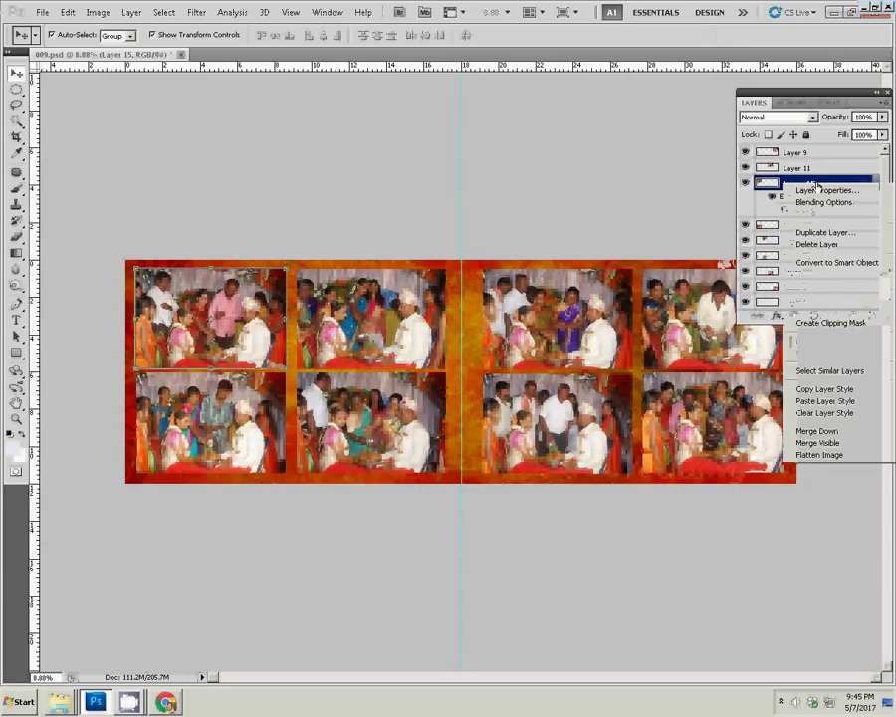
pyautogui.click(822, 390)
pyautogui.click(837, 225)
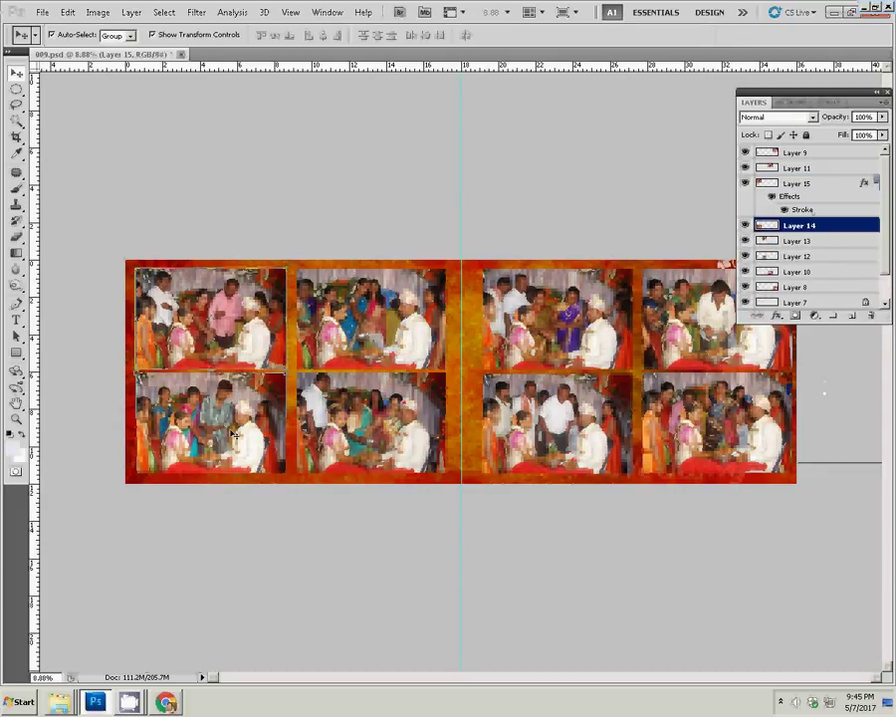
pyautogui.rightClick(839, 223)
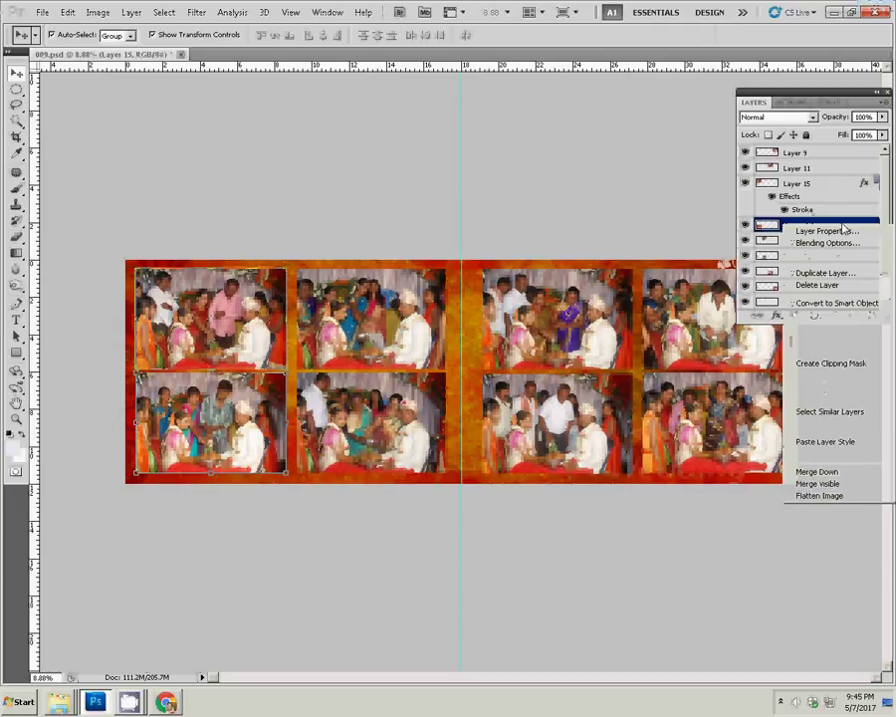
pyautogui.click(844, 442)
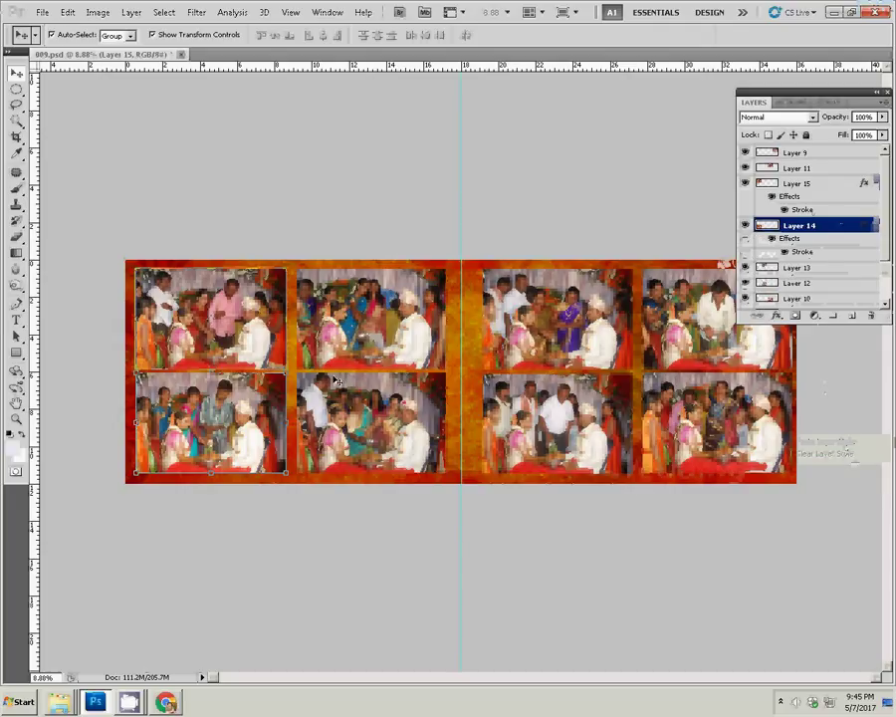
pyautogui.click(341, 334)
pyautogui.rightClick(785, 268)
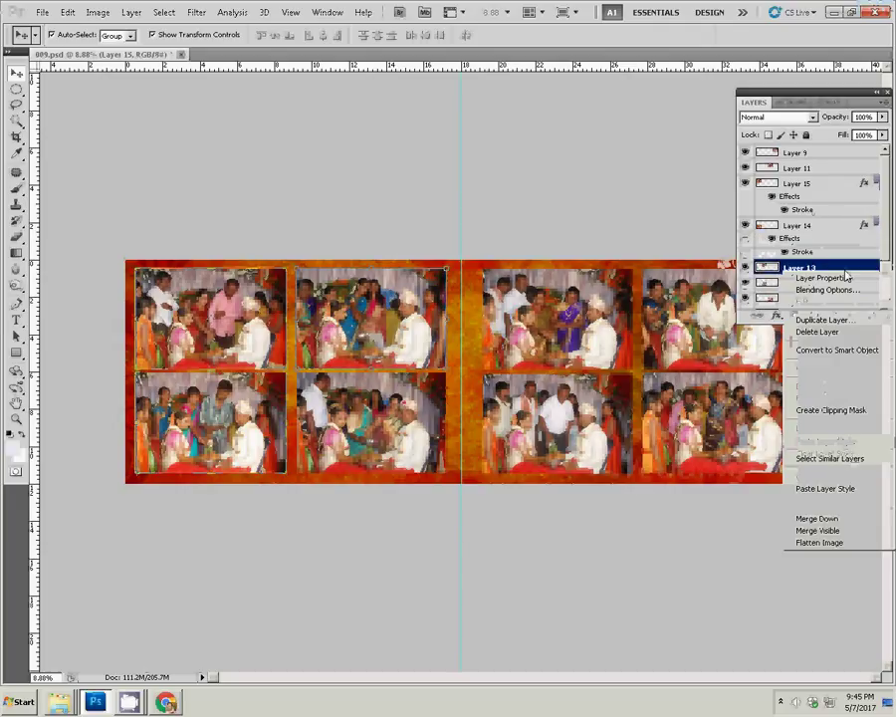
pyautogui.click(824, 489)
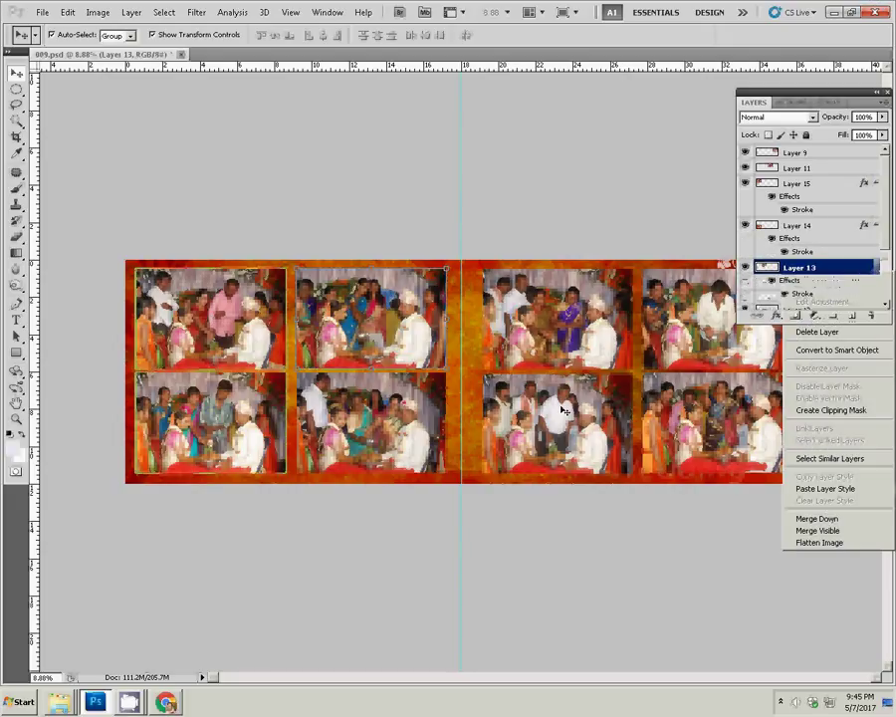
# - Paste the stroke layer style onto Layers 12, 11 and 10
pyautogui.hotkey('alt', '[')
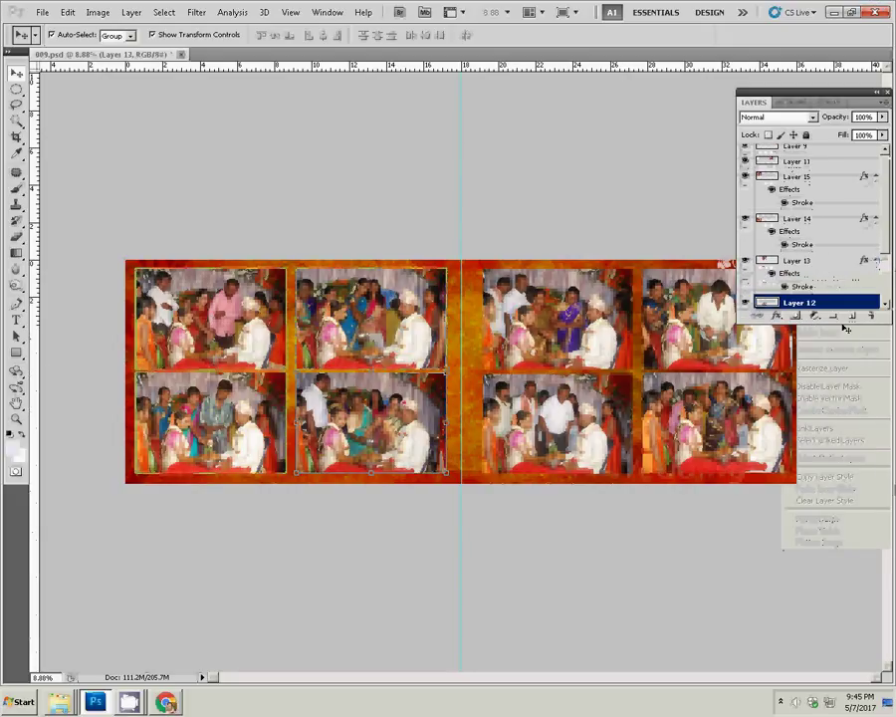
pyautogui.rightClick(845, 303)
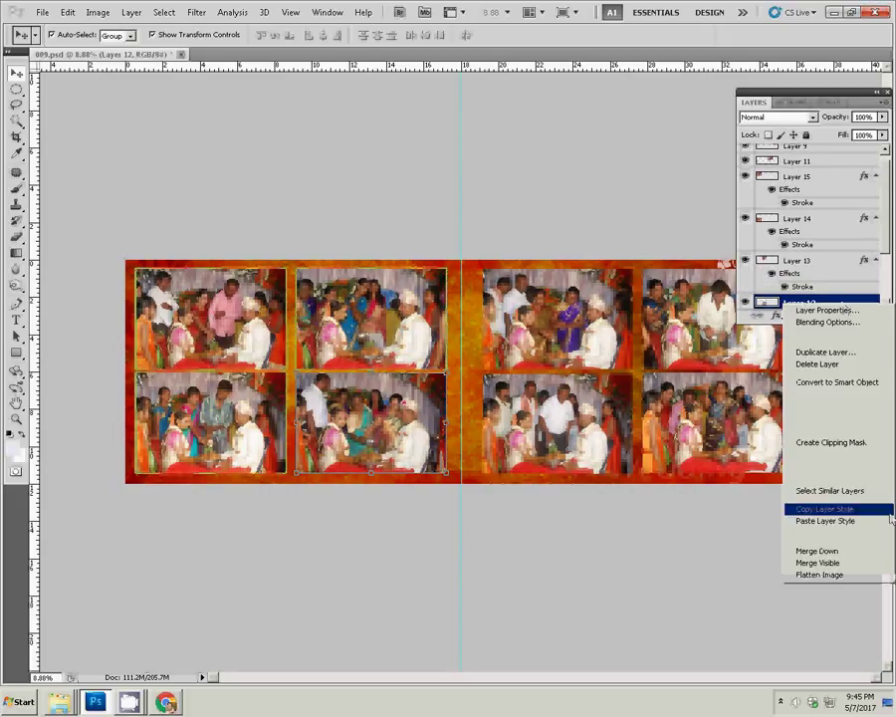
pyautogui.click(831, 521)
pyautogui.click(565, 326)
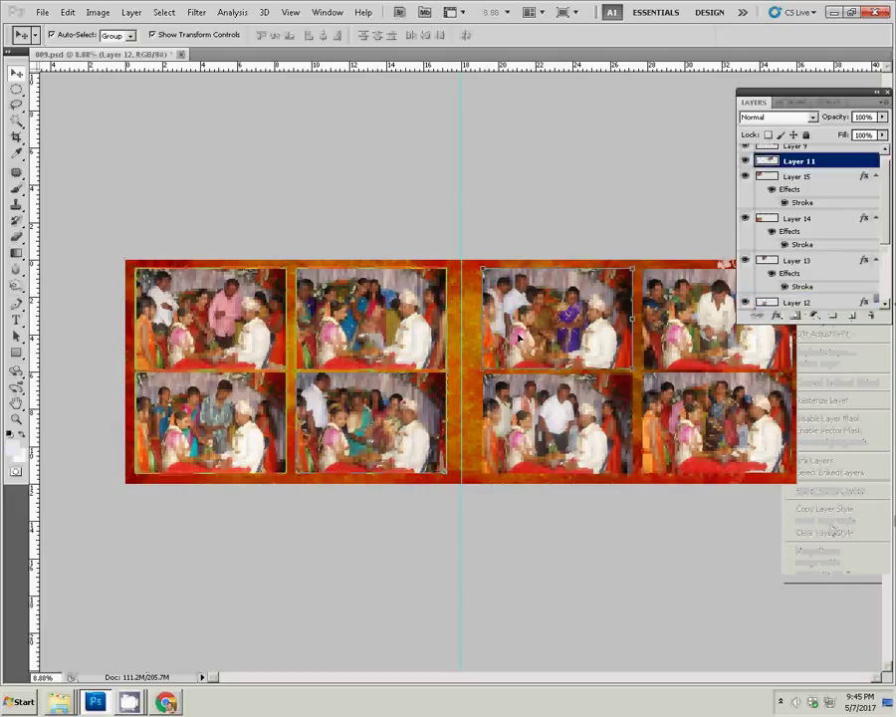
pyautogui.rightClick(839, 161)
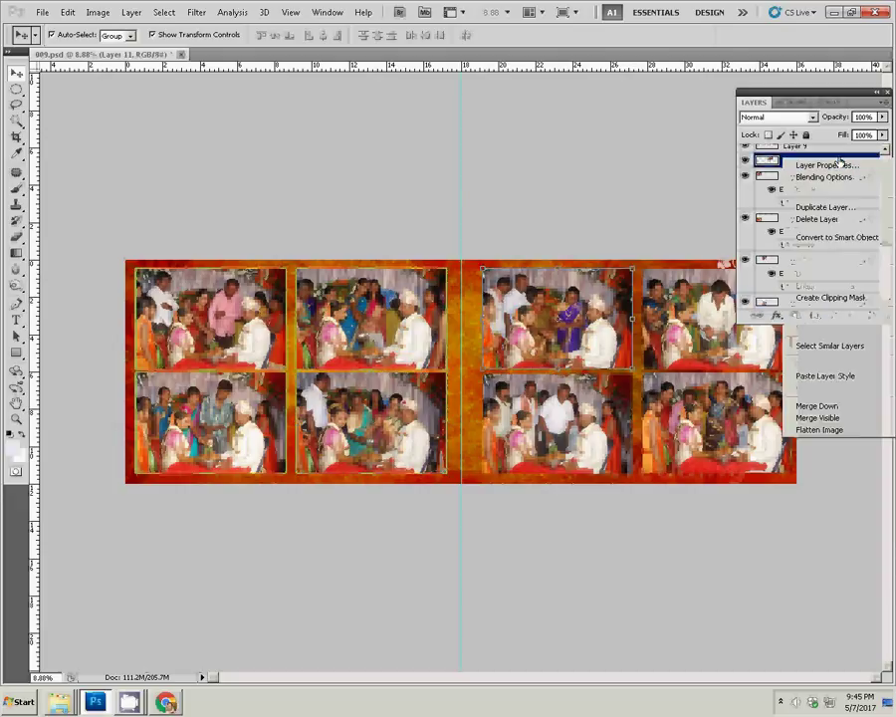
pyautogui.click(827, 375)
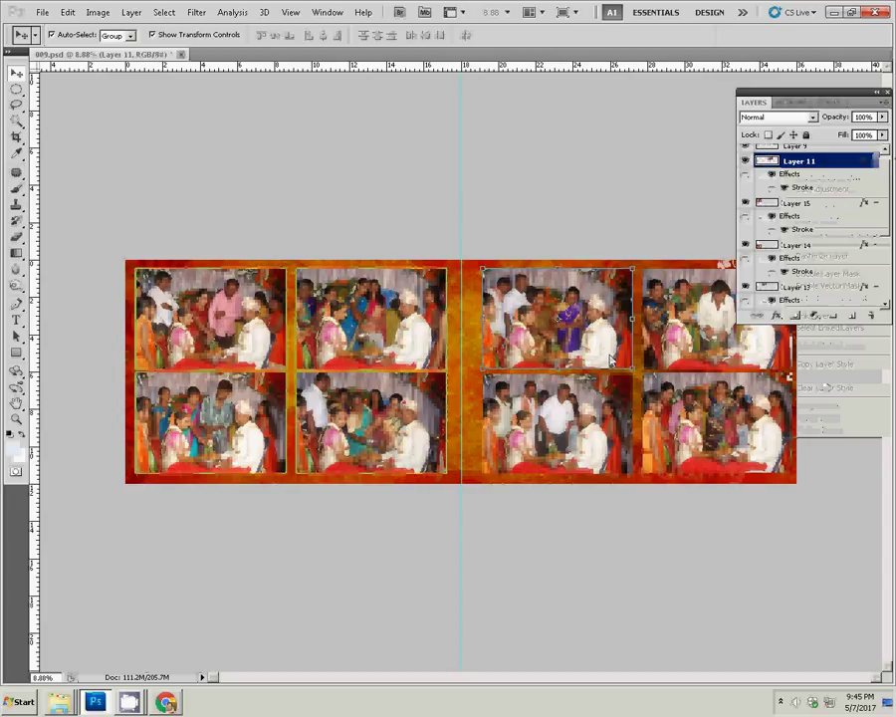
pyautogui.scroll(-3, 816, 249)
pyautogui.click(847, 303)
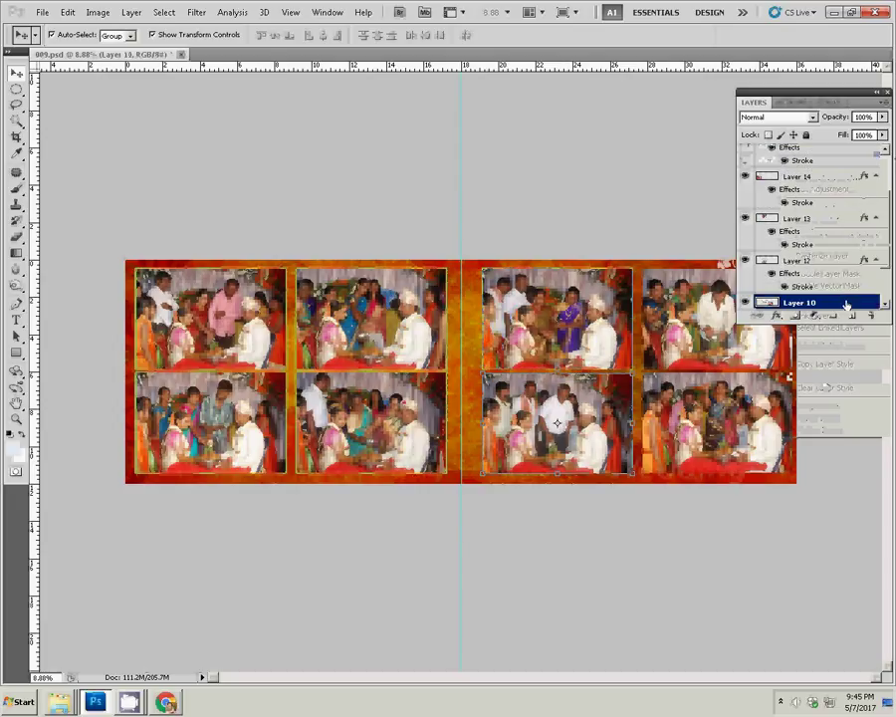
pyautogui.rightClick(847, 304)
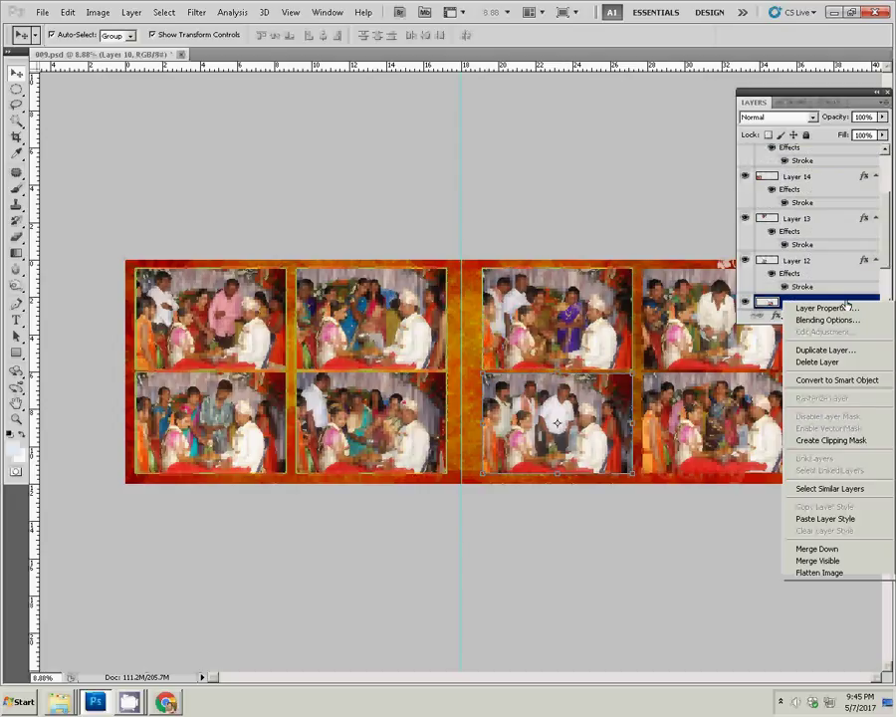
pyautogui.click(846, 518)
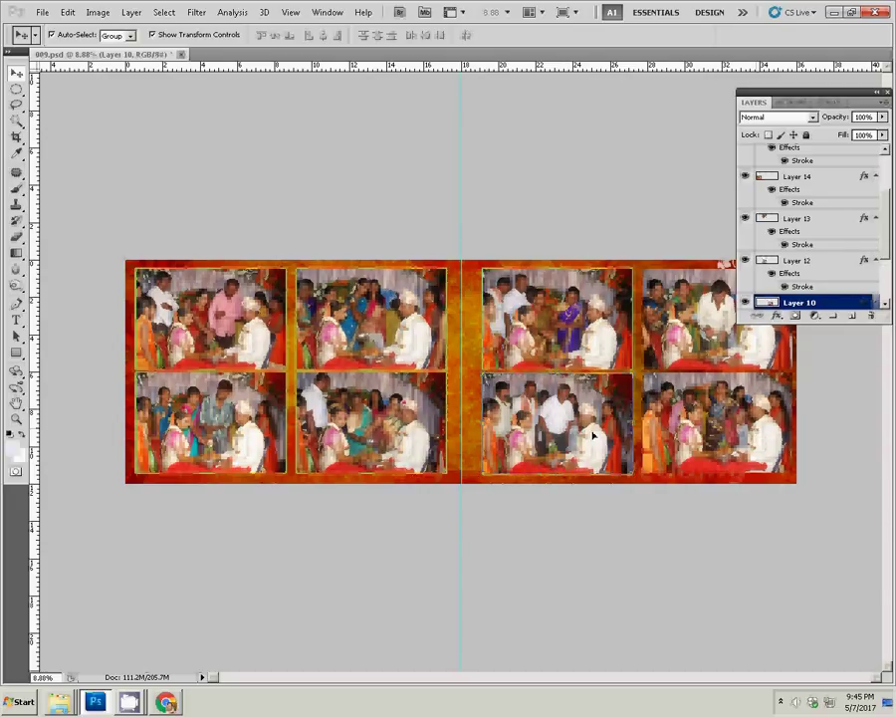
# - Paste the stroke layer style onto Layers 9 and 8 on the right page
pyautogui.click(594, 436)
pyautogui.click(712, 316)
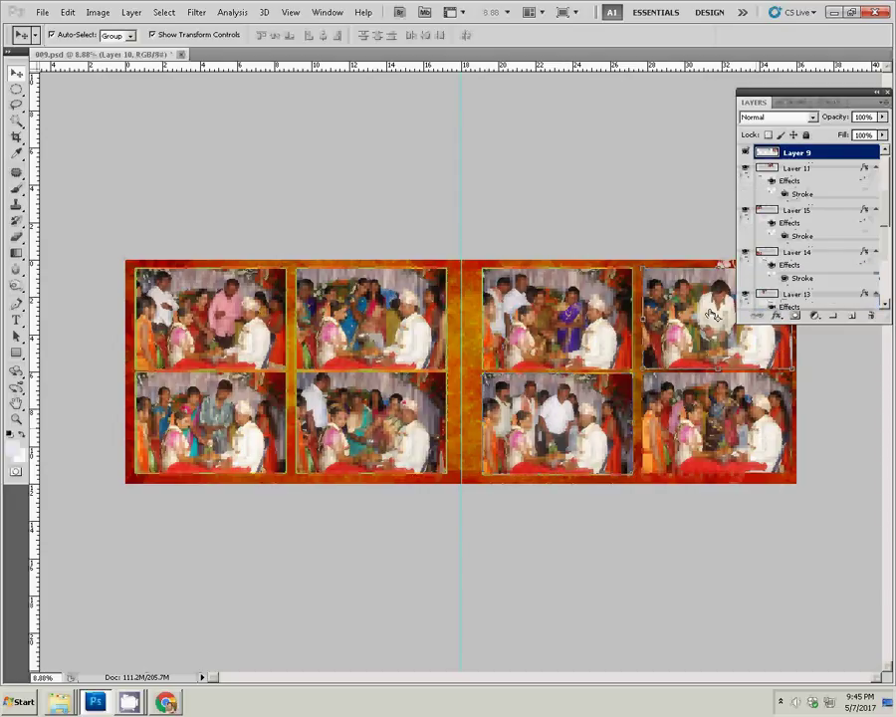
pyautogui.rightClick(802, 153)
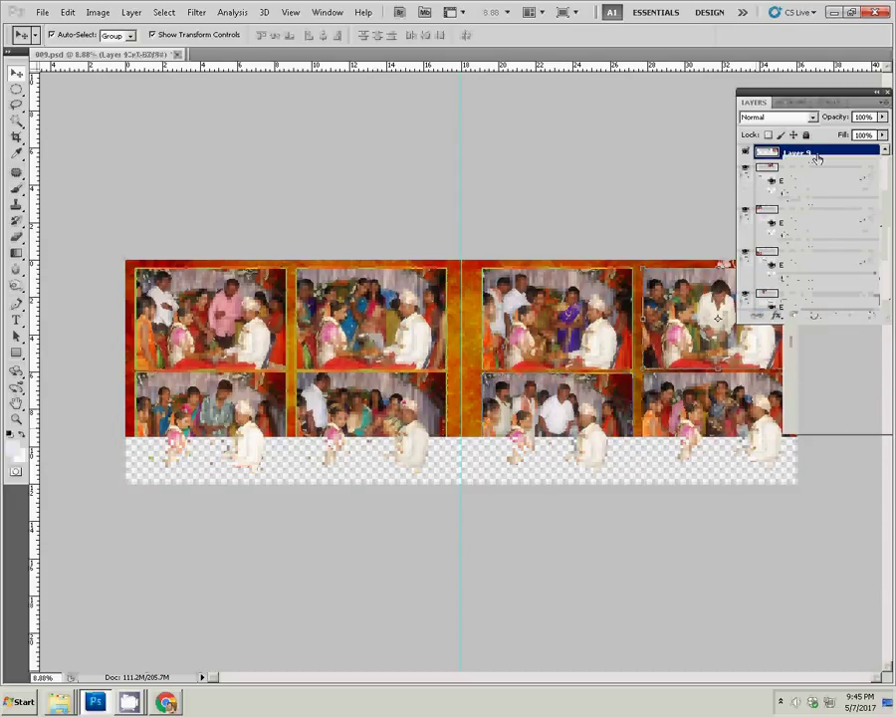
pyautogui.click(819, 373)
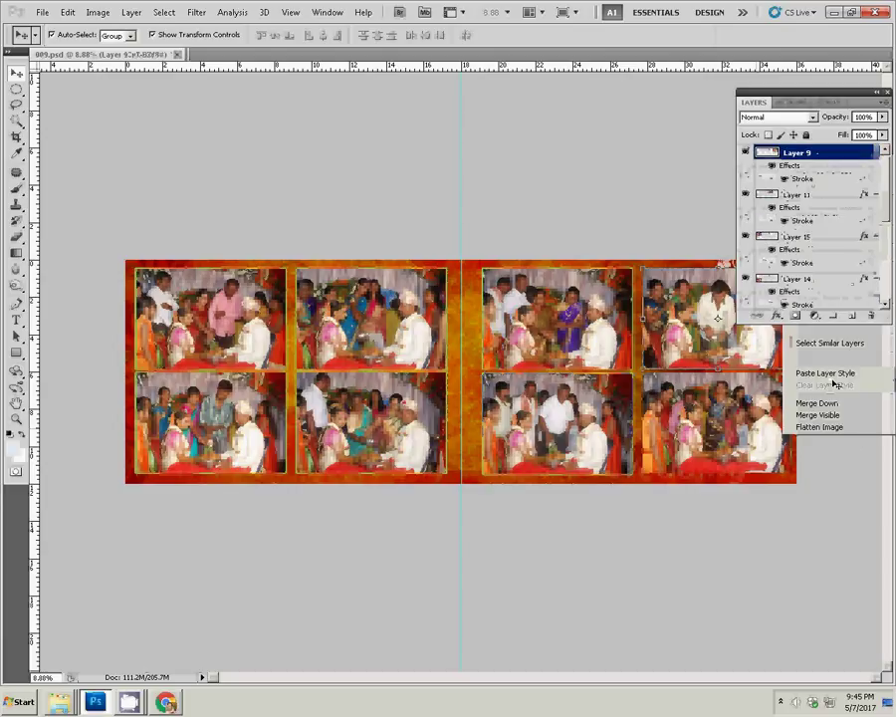
pyautogui.click(709, 430)
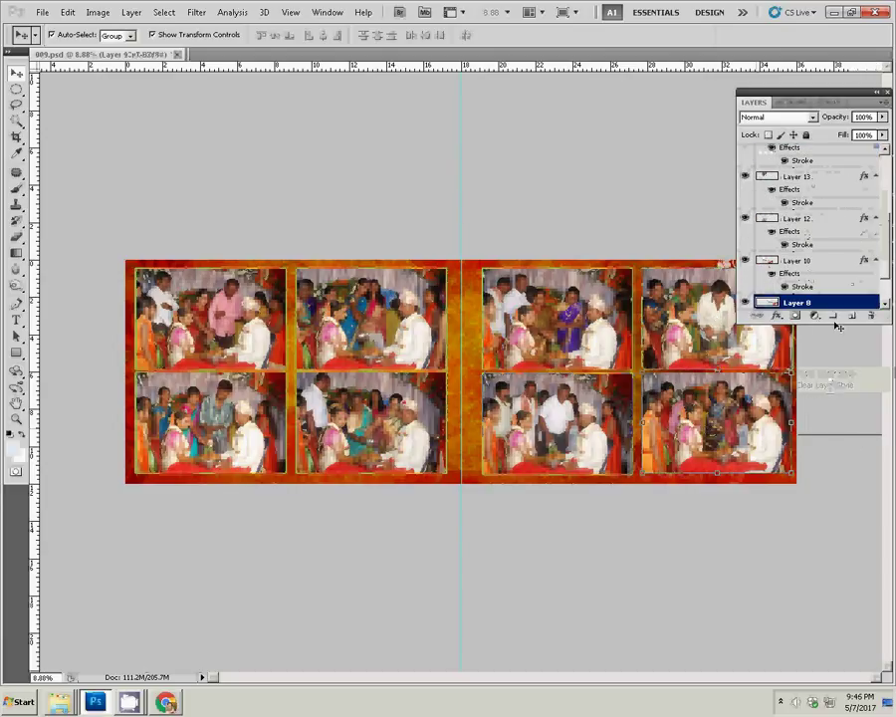
pyautogui.rightClick(782, 302)
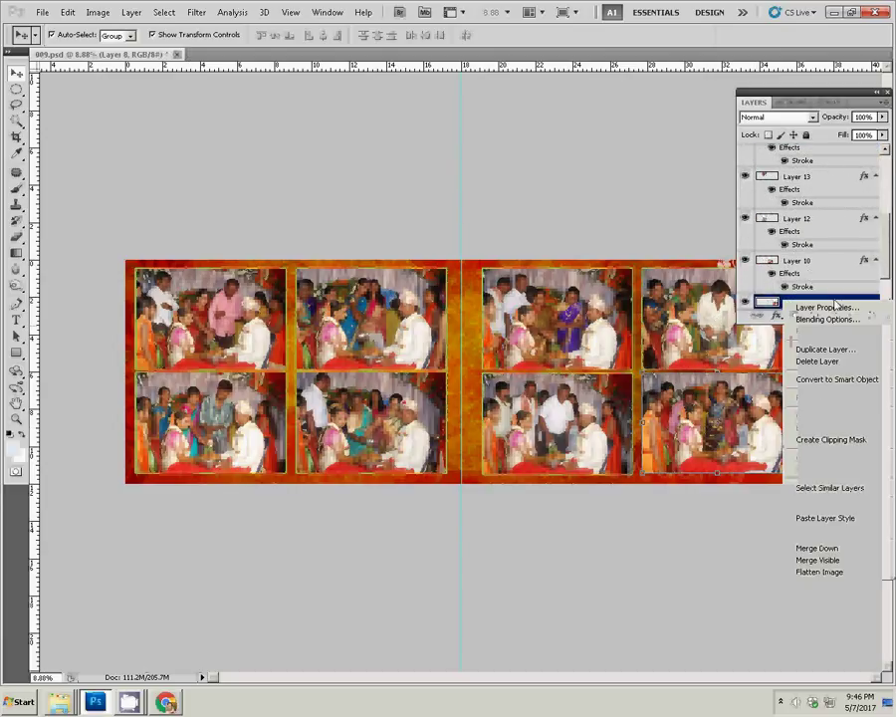
pyautogui.click(820, 517)
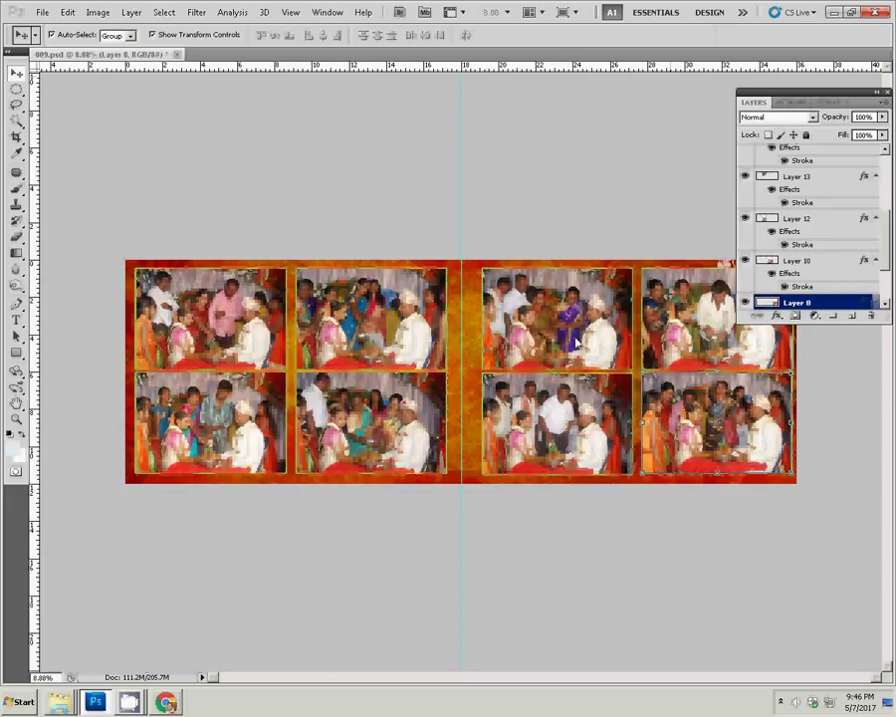
pyautogui.hotkey('ctrl', 'shift', 's')
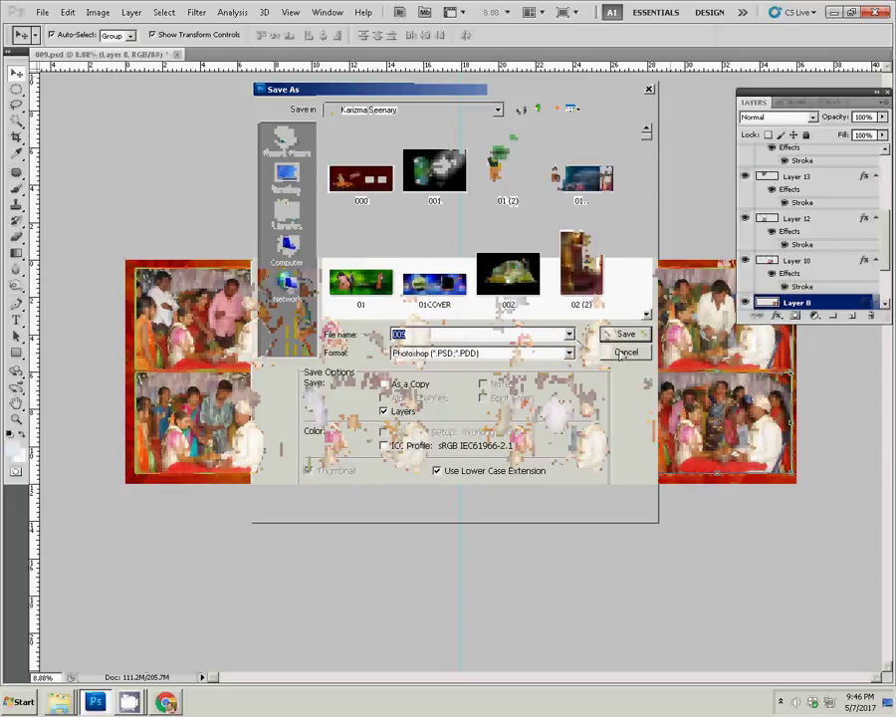
# - Reopen Save As from the File menu and browse to Local Disk (I:)
pyautogui.click(623, 353)
pyautogui.click(42, 14)
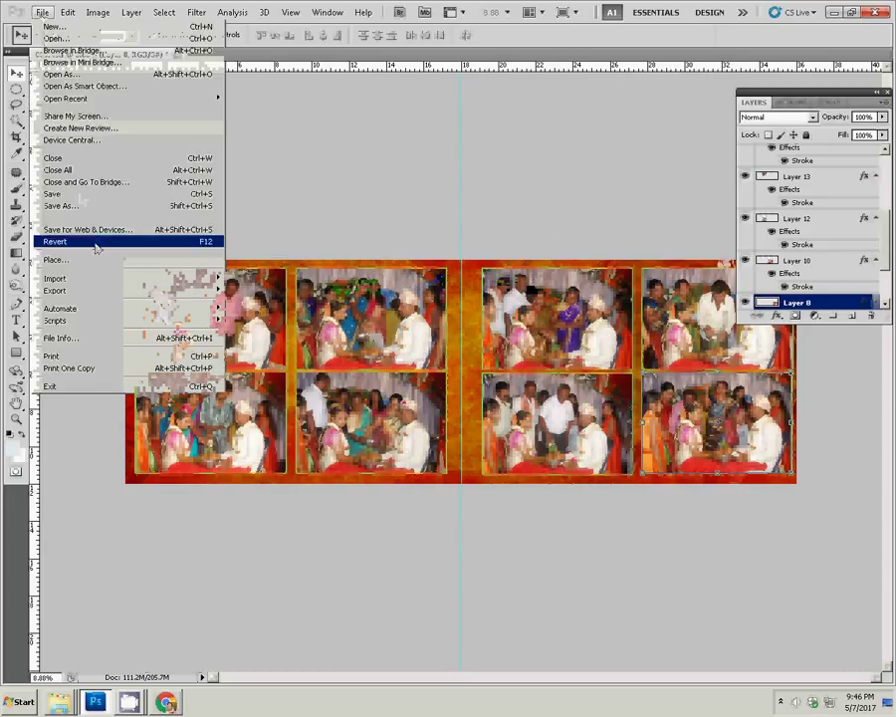
pyautogui.click(73, 206)
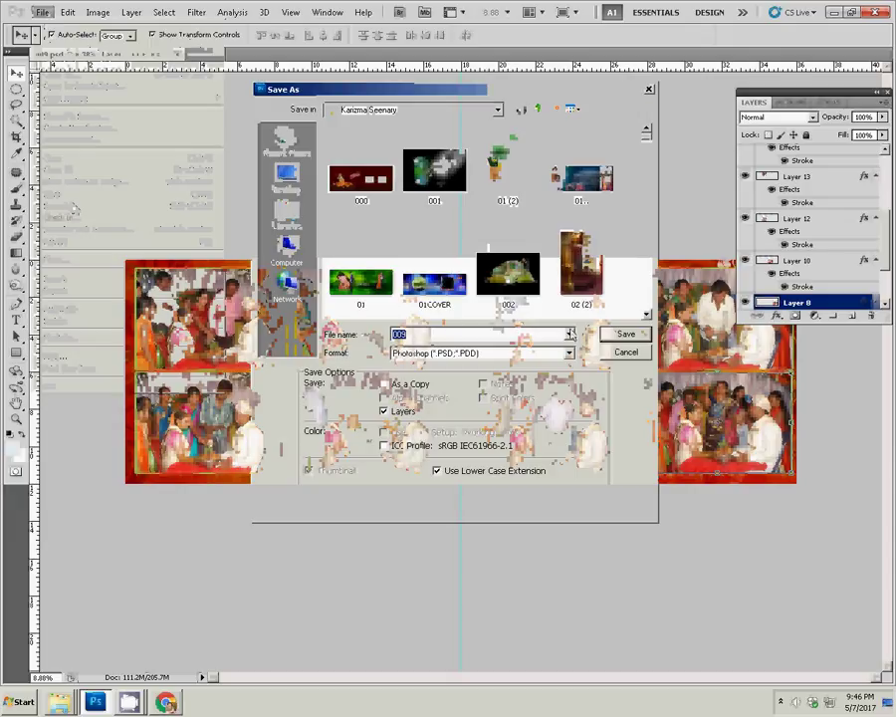
pyautogui.click(298, 259)
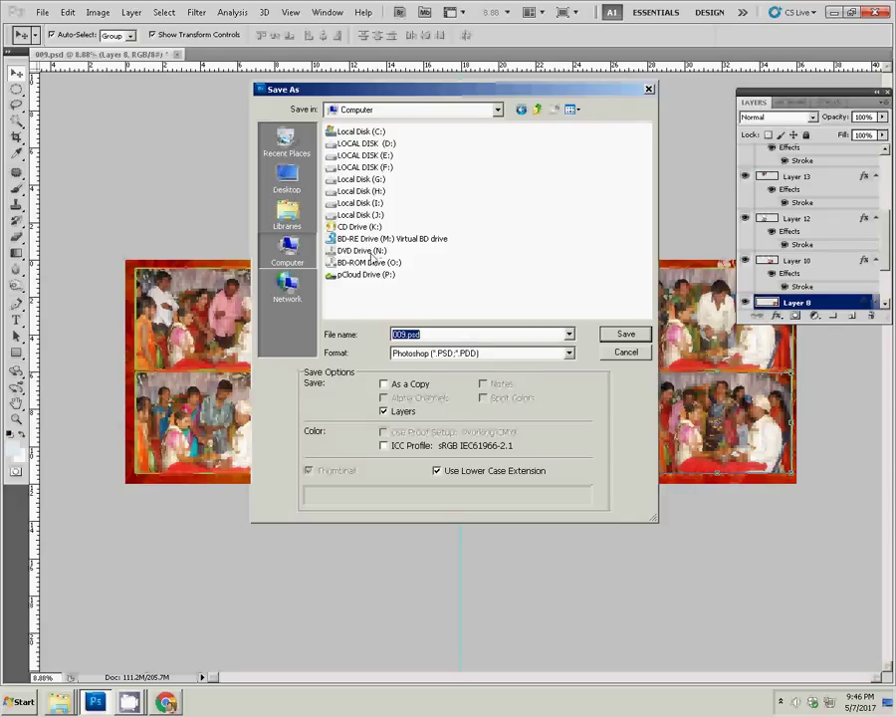
pyautogui.click(360, 215)
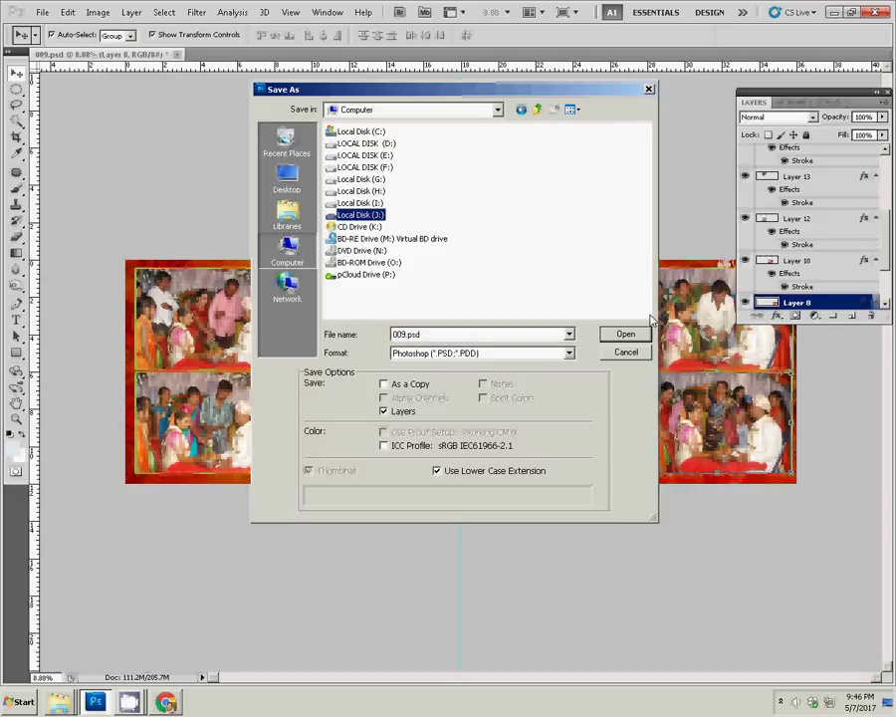
pyautogui.click(368, 203)
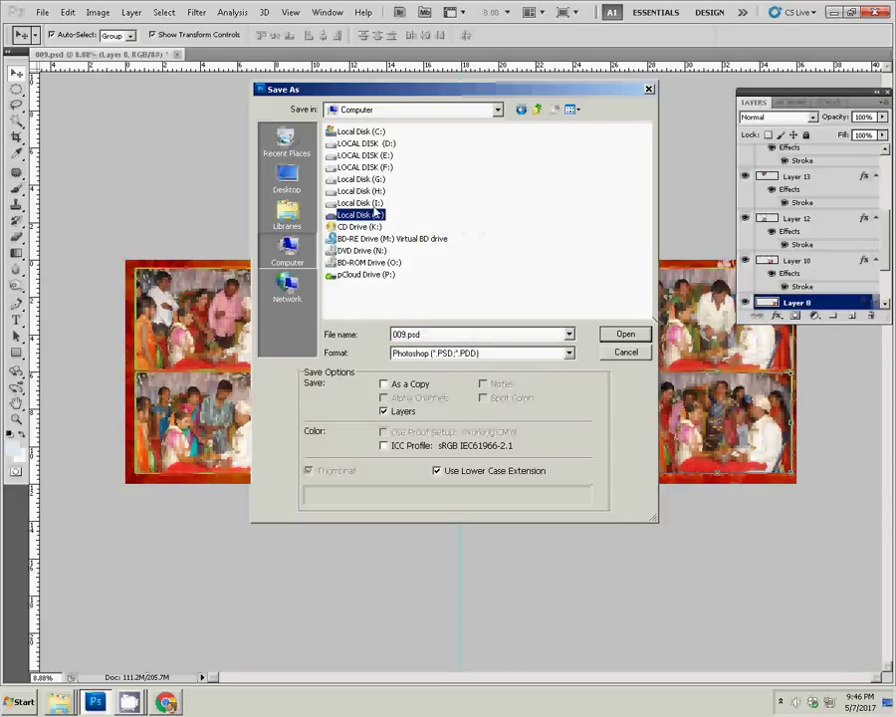
pyautogui.click(627, 336)
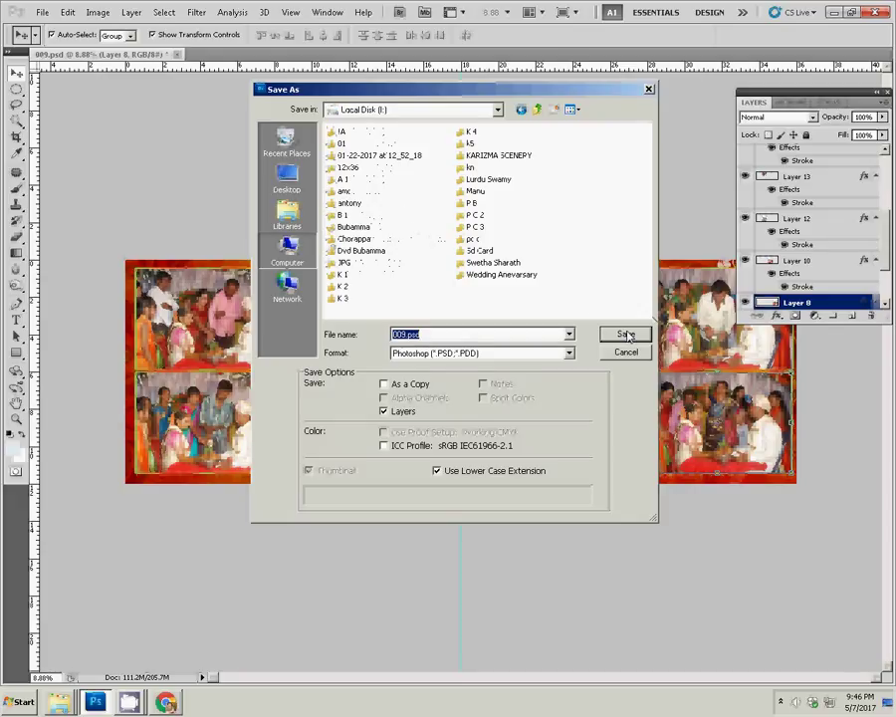
# - Save the spread as a Photoshop PSD named 68 in the k5 folder
pyautogui.click(470, 156)
pyautogui.click(469, 144)
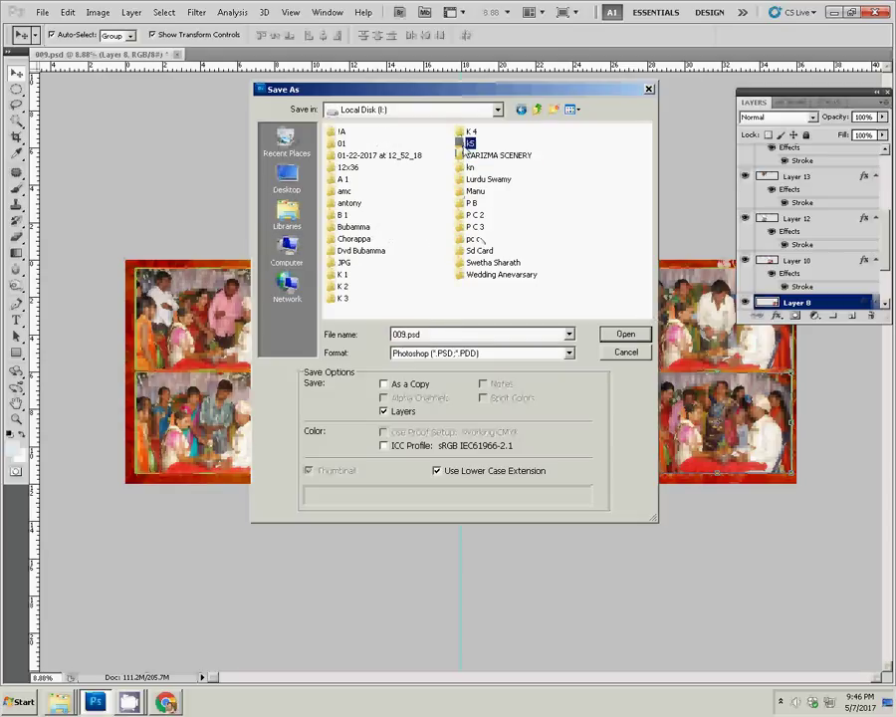
pyautogui.click(636, 335)
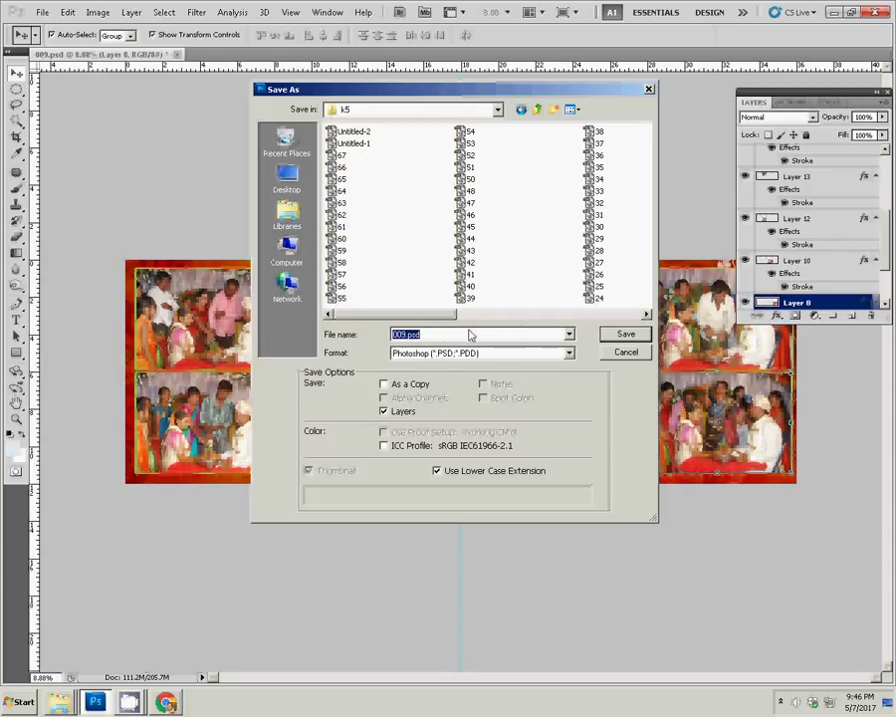
pyautogui.write('68')
pyautogui.click(631, 337)
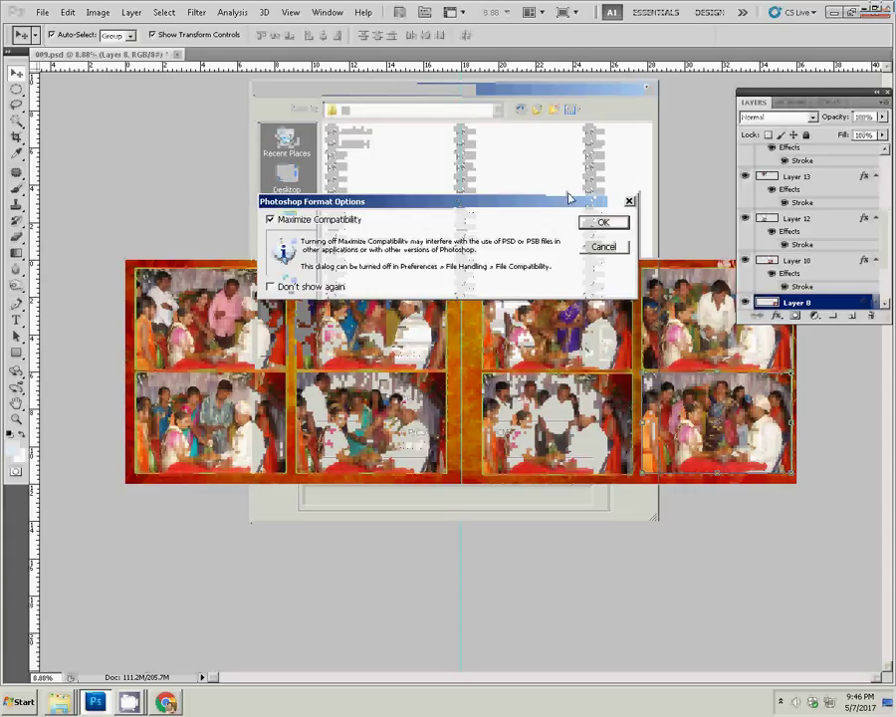
# - Finish saving 68.psd with Maximize Compatibility kept on, then bring up CamStudio
pyautogui.click(597, 223)
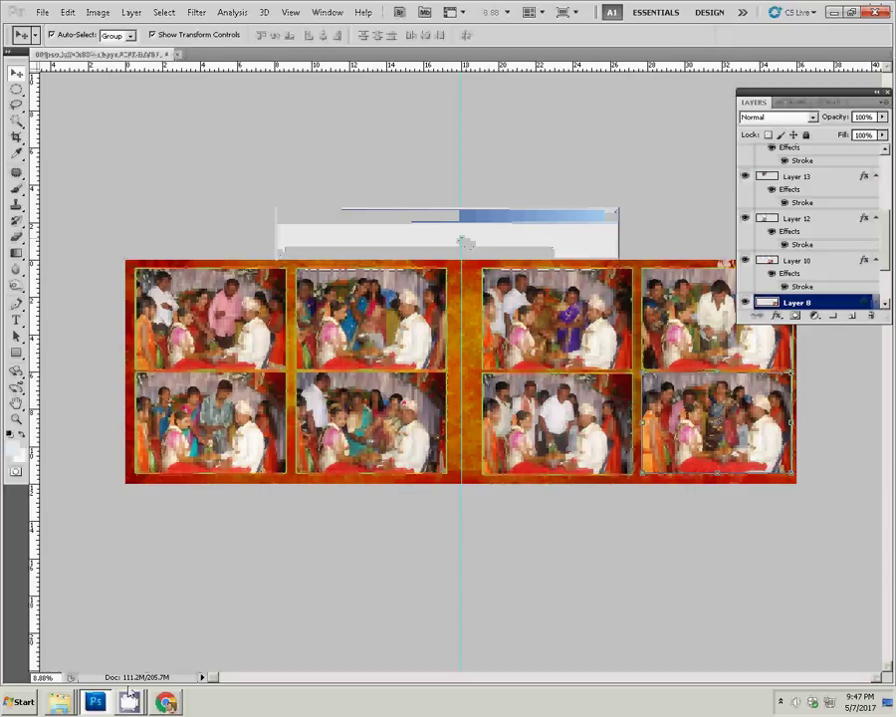
pyautogui.click(109, 655)
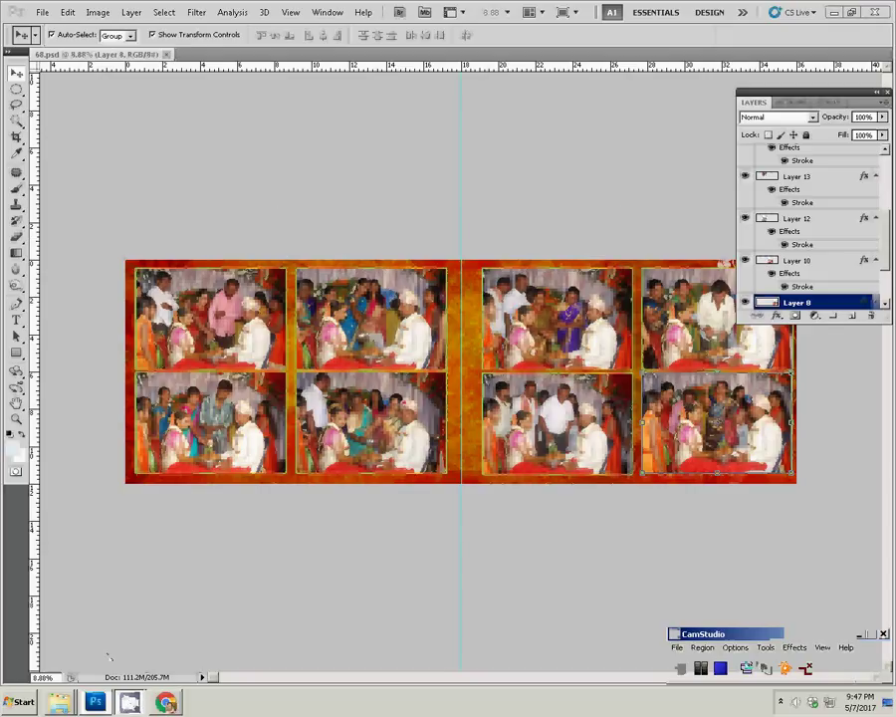